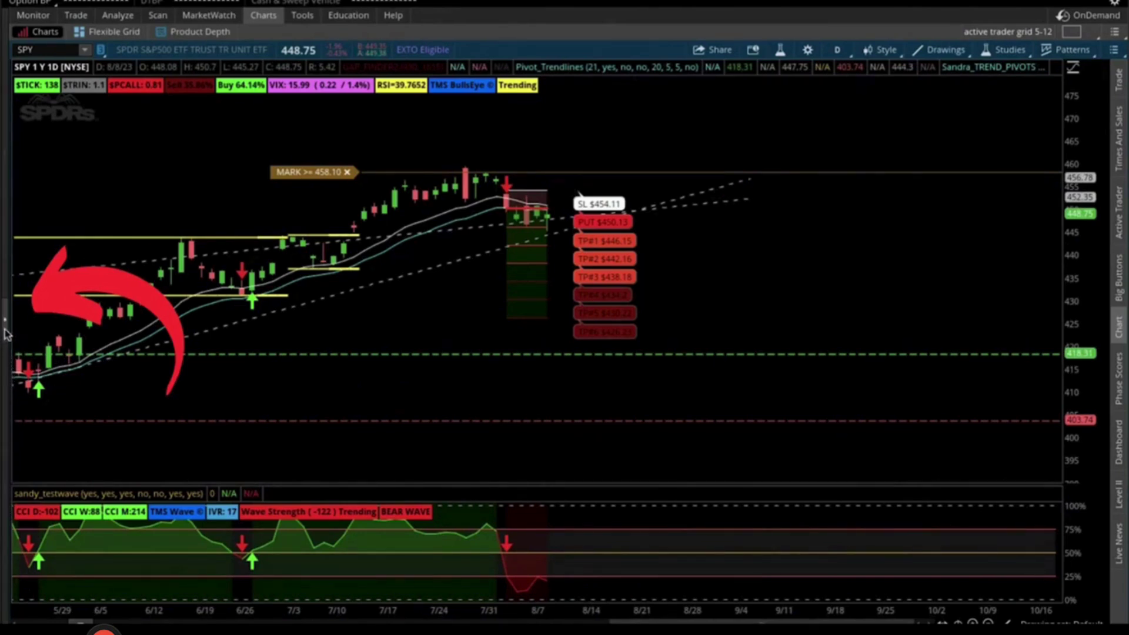
Step: Expand the left sidebar beside the SPY chart and drag its divider right to widen it
{"action": "left_click", "coordinate": [5, 330]}
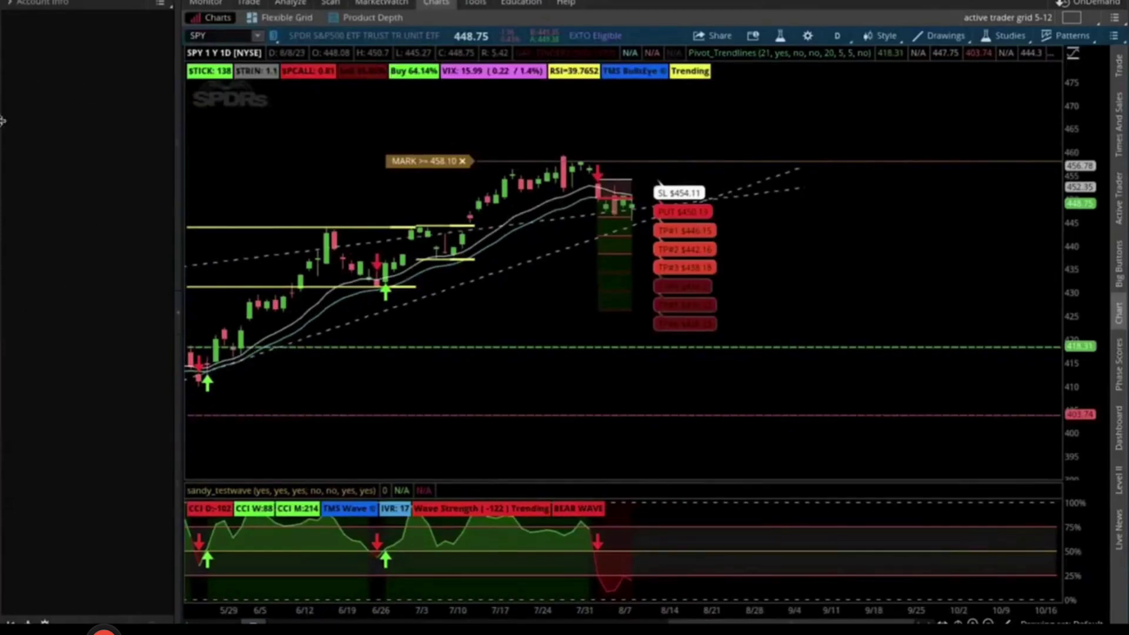
{"action": "left_click", "coordinate": [179, 212]}
{"action": "left_click_drag", "start_coordinate": [179, 212], "coordinate": [227, 220]}
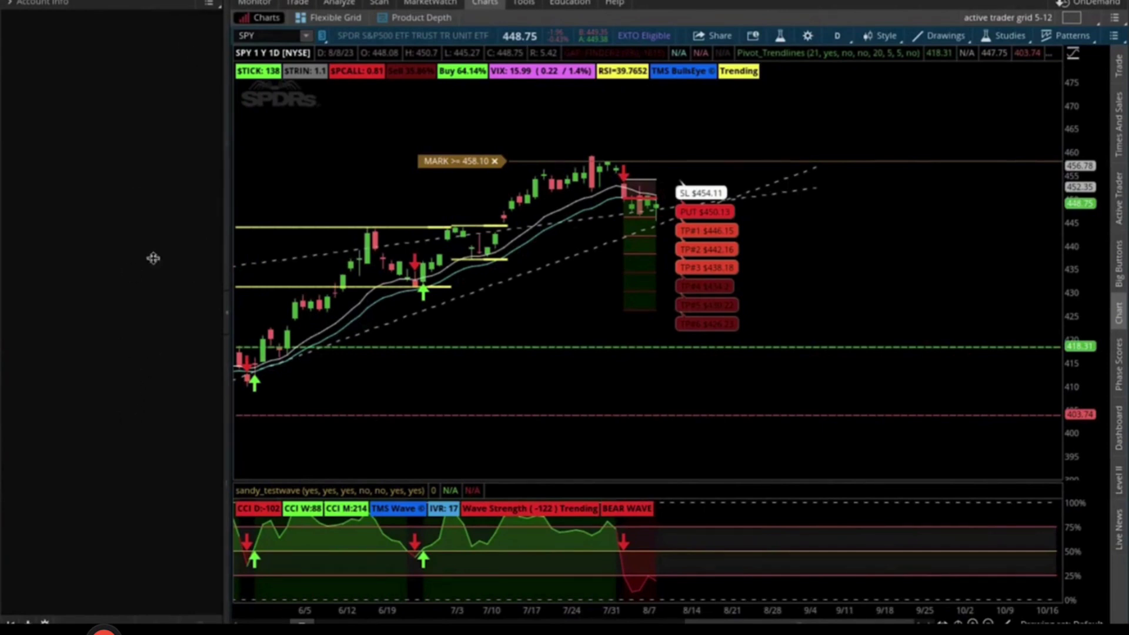
{"action": "left_click", "coordinate": [208, 4]}
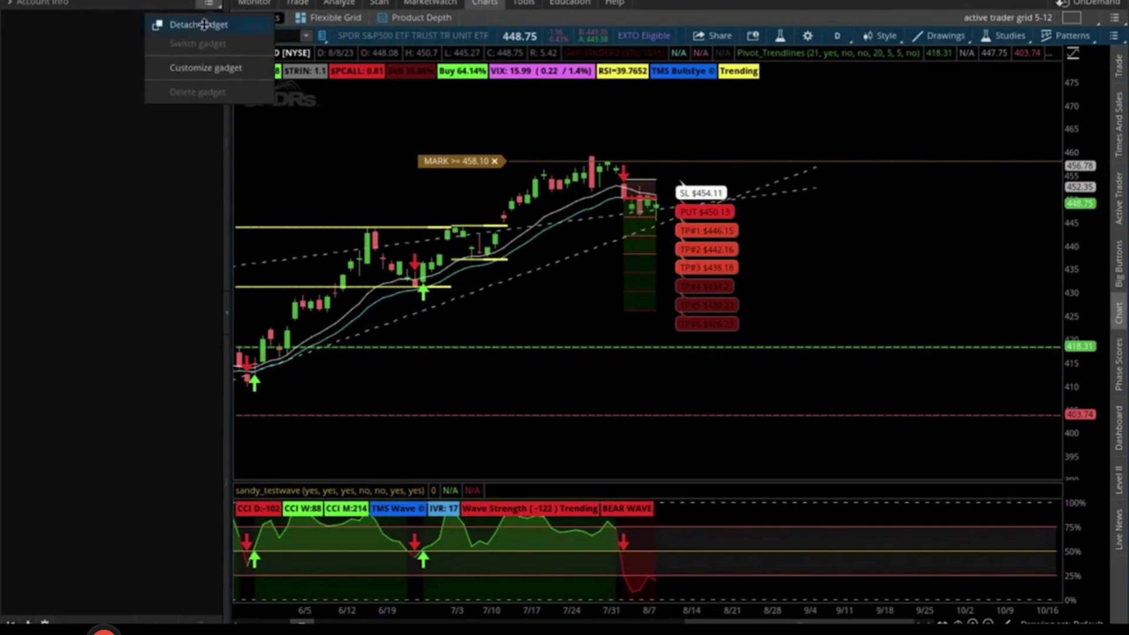
Step: Add a Watchlist gadget listing DIA, QQQ, IWM, SPY, SPX, META and AMD to the sidebar
{"action": "left_click", "coordinate": [203, 24]}
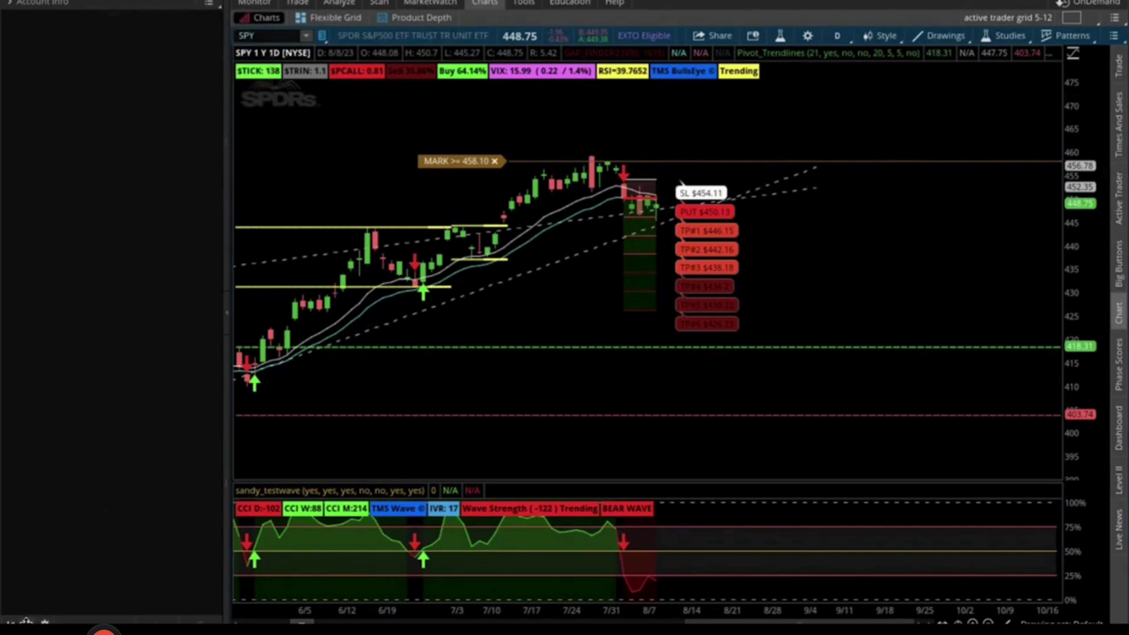
{"action": "left_click", "coordinate": [26, 621]}
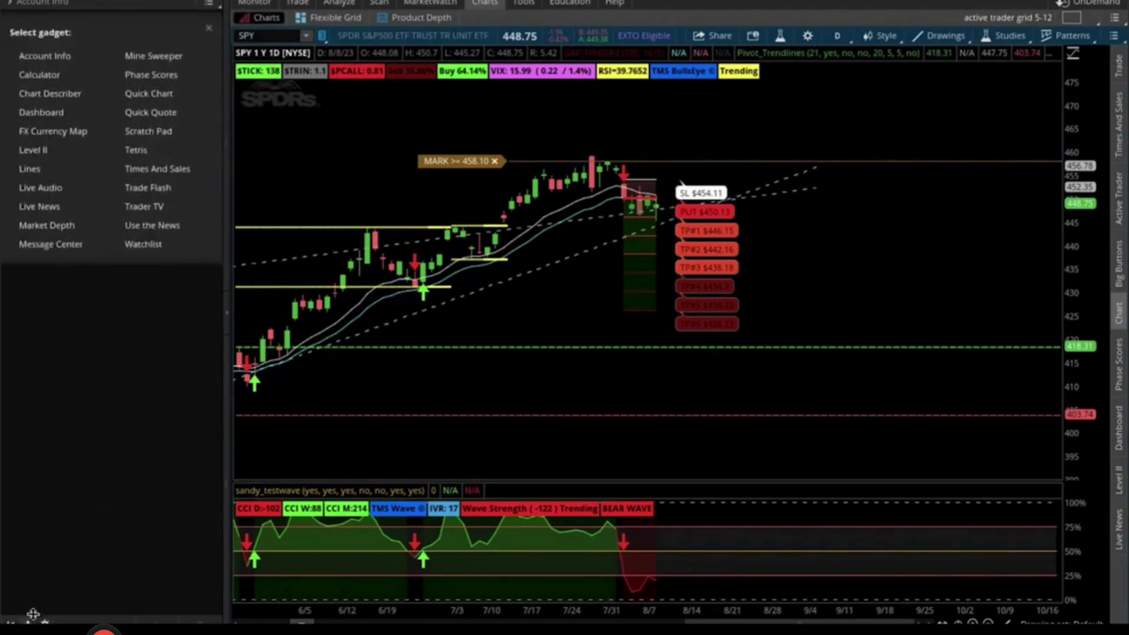
{"action": "left_click", "coordinate": [135, 251]}
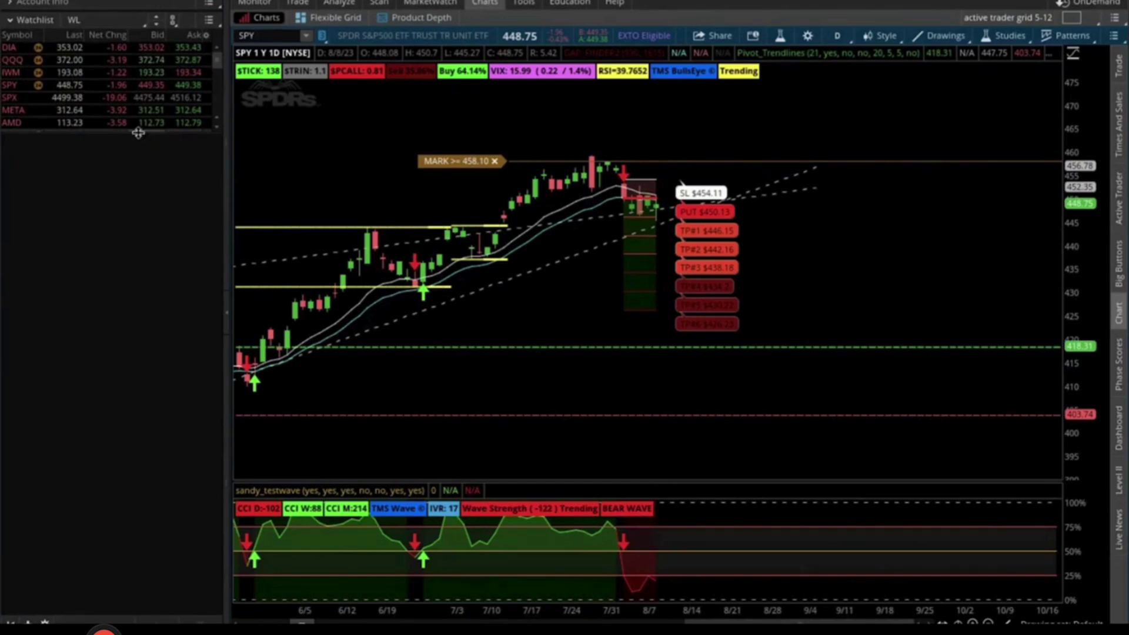
Step: Lengthen the watchlist to show more symbols and browse the Personal watchlists
{"action": "left_click_drag", "start_coordinate": [138, 133], "coordinate": [149, 460]}
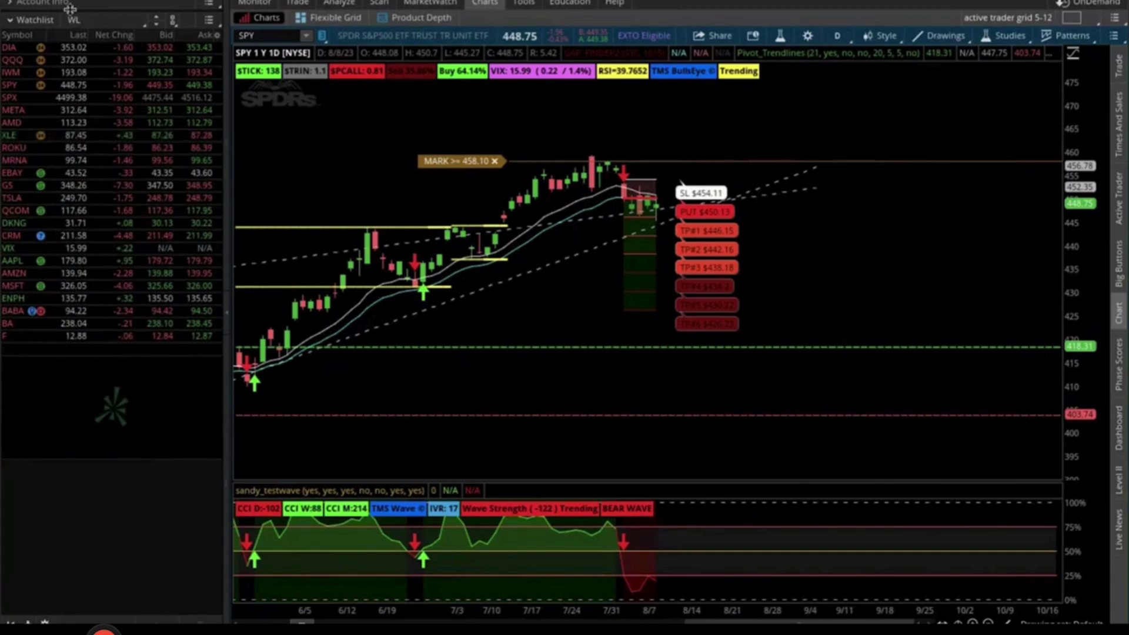
{"action": "left_click", "coordinate": [100, 22]}
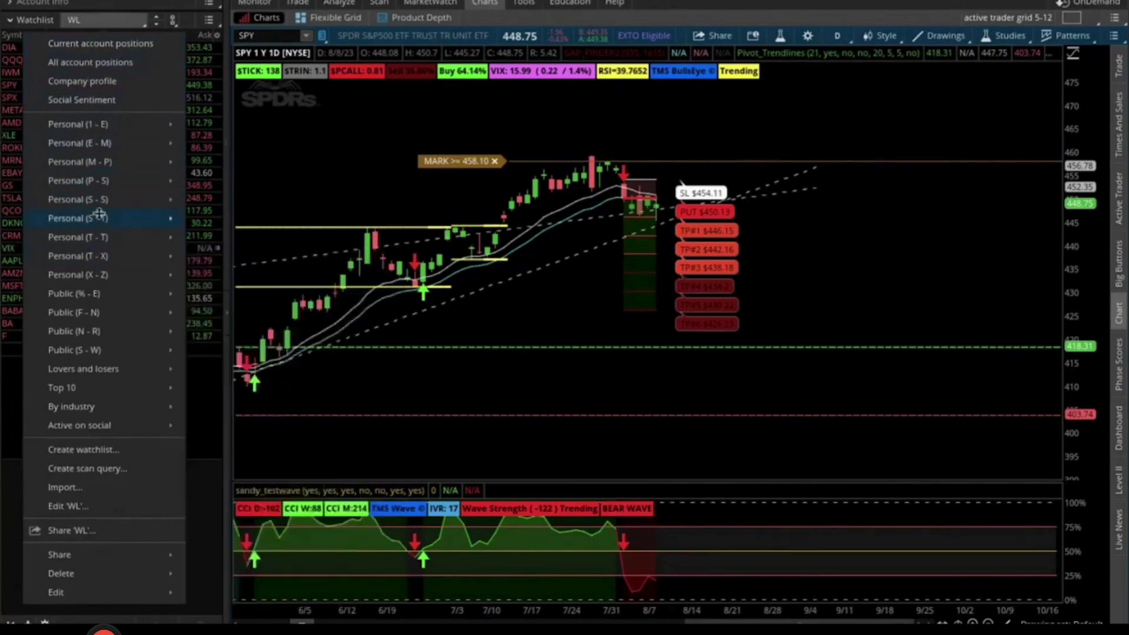
{"action": "mouse_move", "coordinate": [107, 124]}
{"action": "mouse_move", "coordinate": [92, 277]}
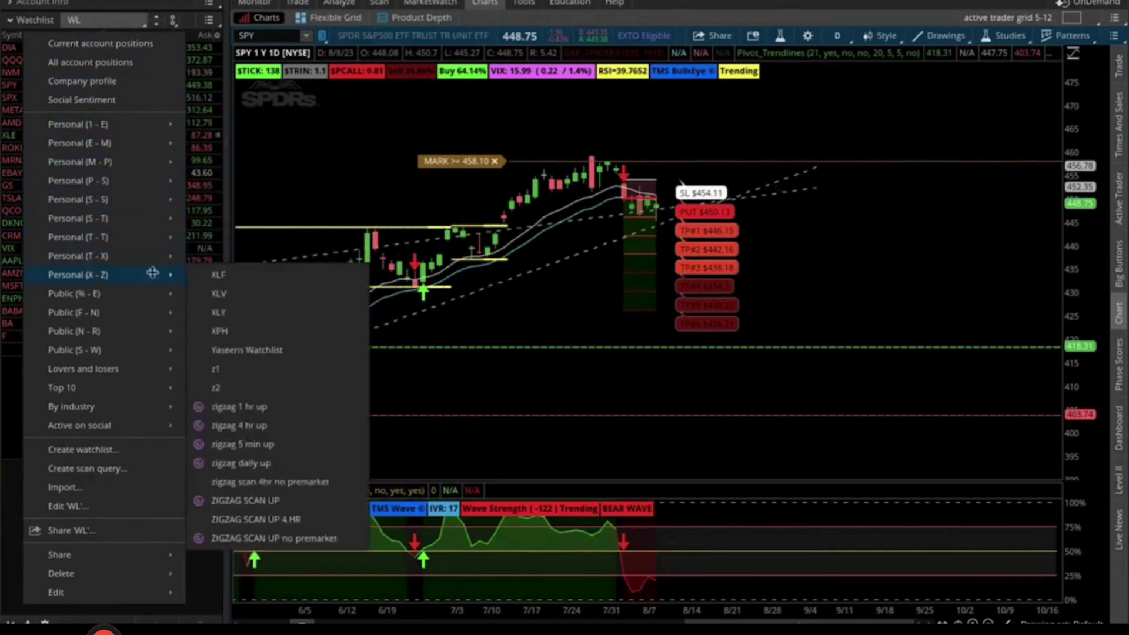
{"action": "left_click", "coordinate": [379, 5]}
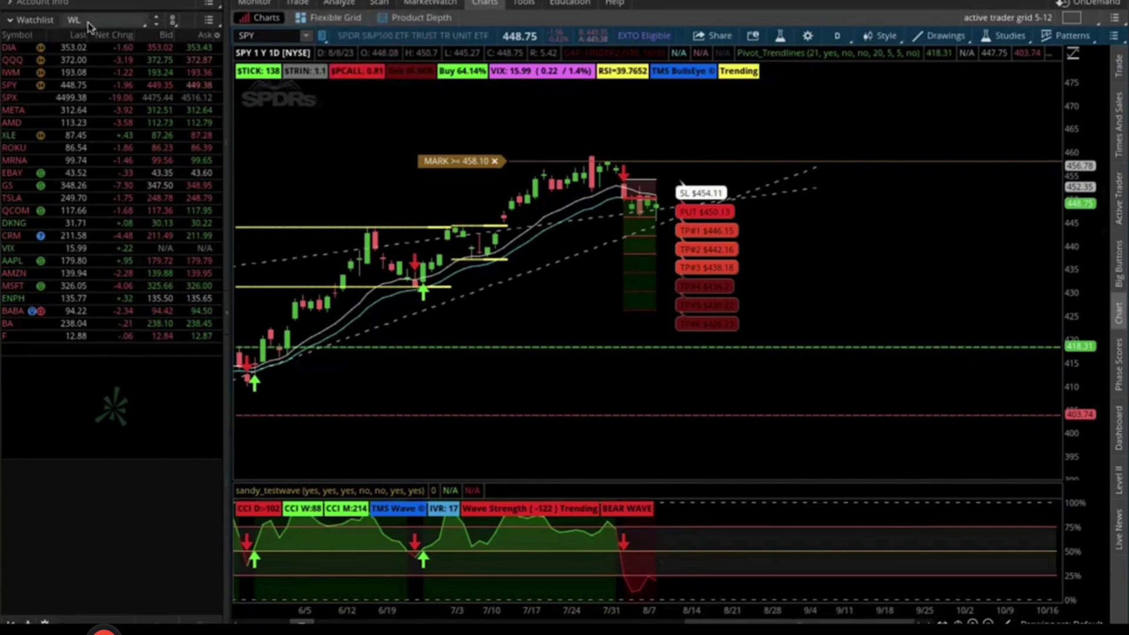
Step: Browse the Public watchlist submenus in the watchlist dropdown
{"action": "left_click", "coordinate": [88, 24]}
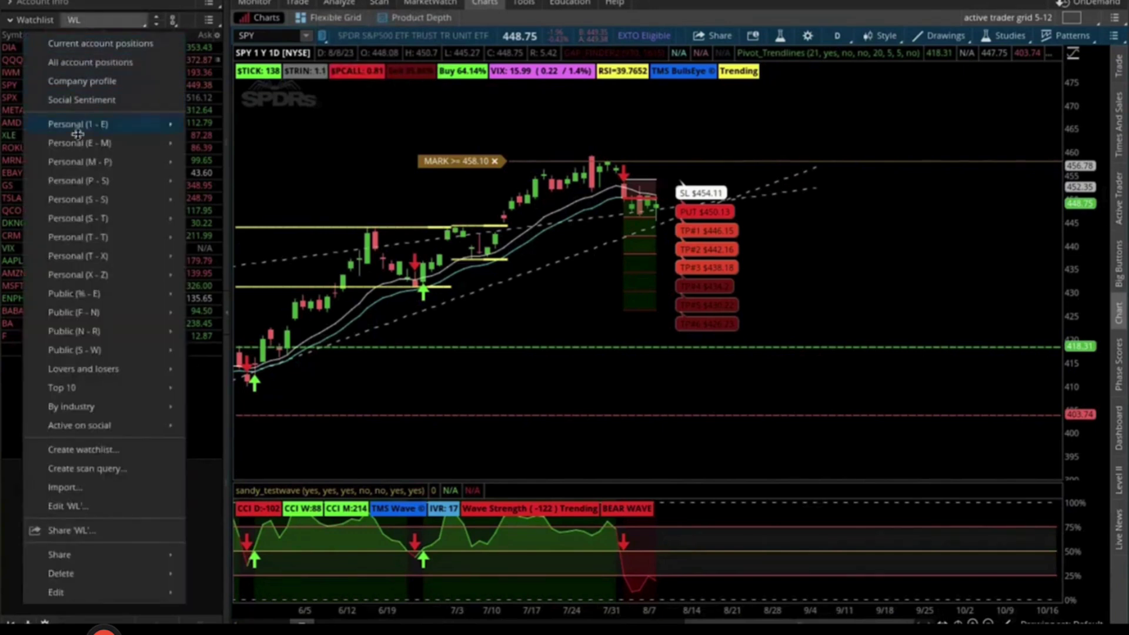
{"action": "mouse_move", "coordinate": [70, 176]}
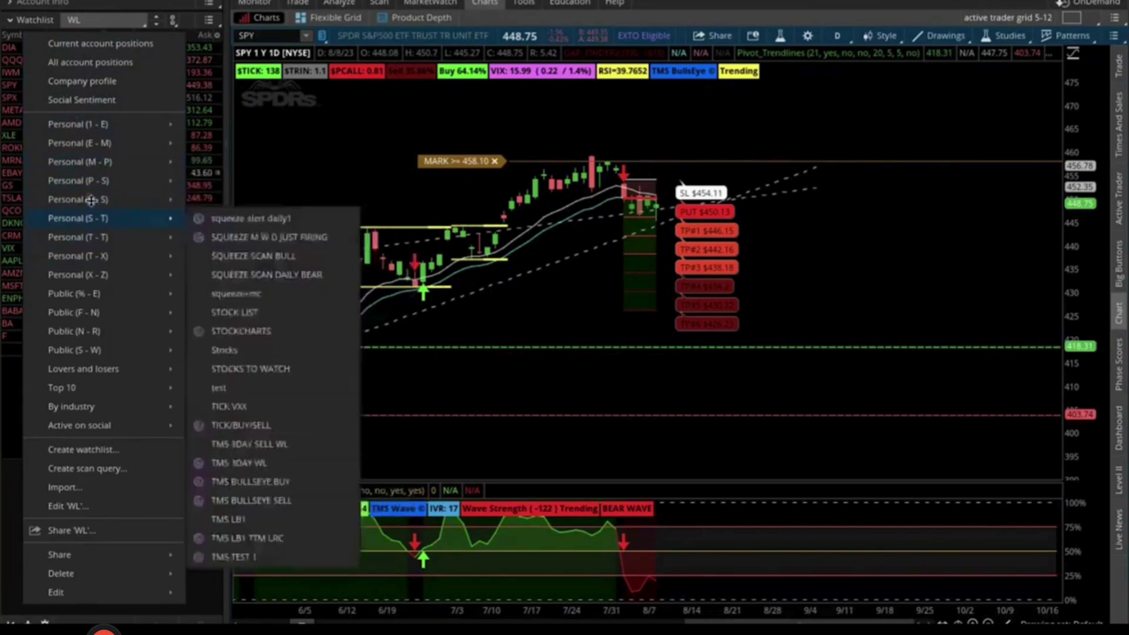
{"action": "mouse_move", "coordinate": [82, 255]}
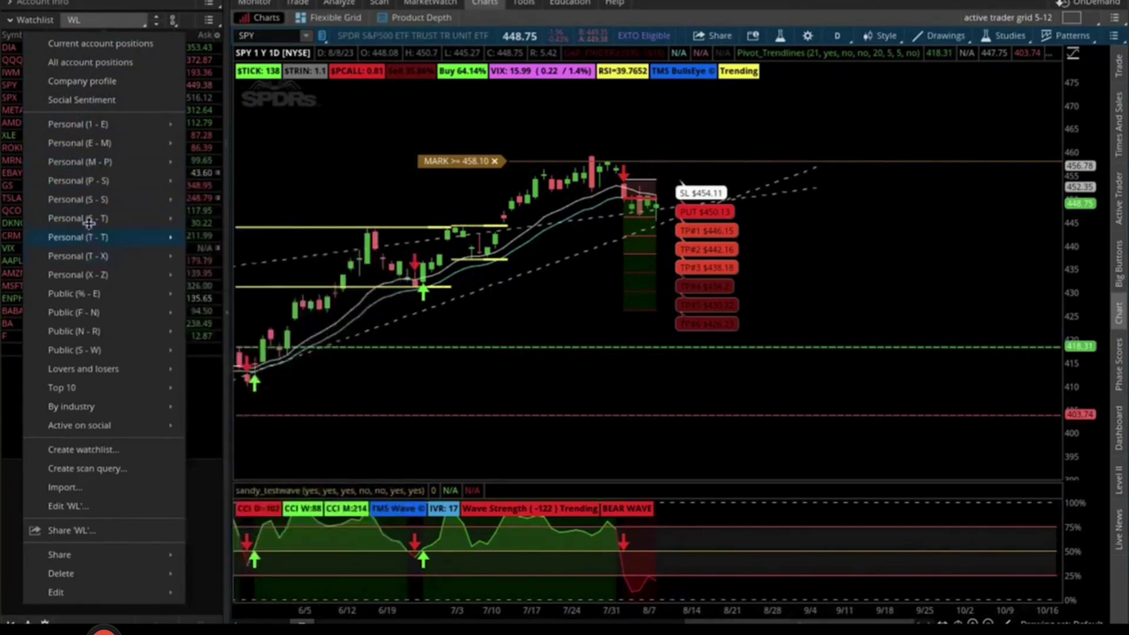
{"action": "mouse_move", "coordinate": [83, 296]}
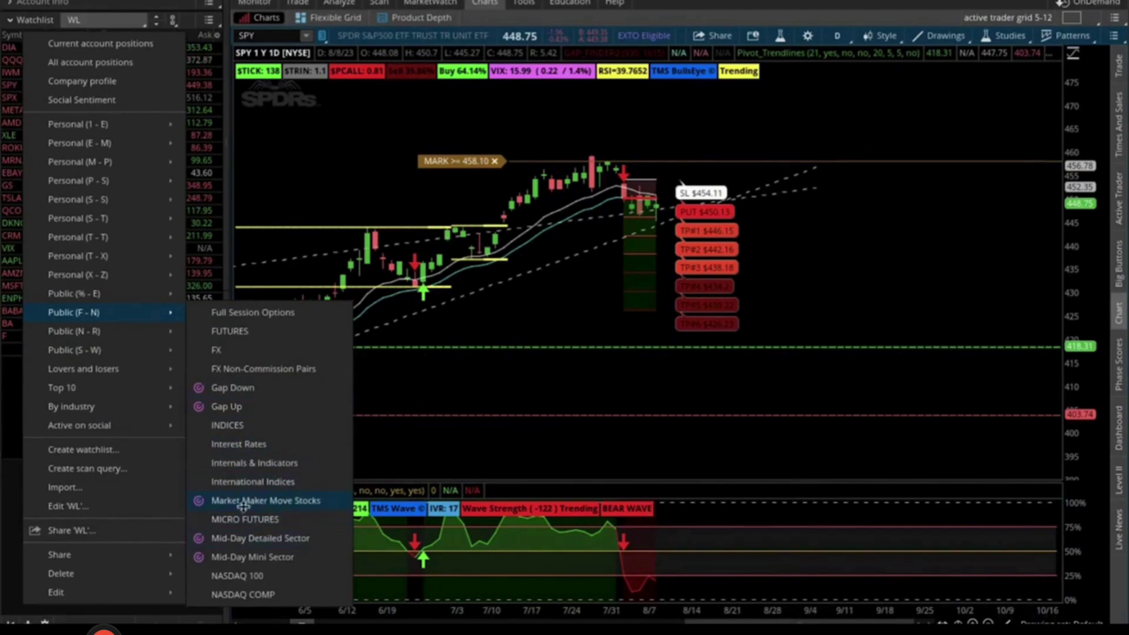
Step: Load the Market Maker Move Stocks watchlist and lengthen its panel
{"action": "left_click", "coordinate": [237, 504]}
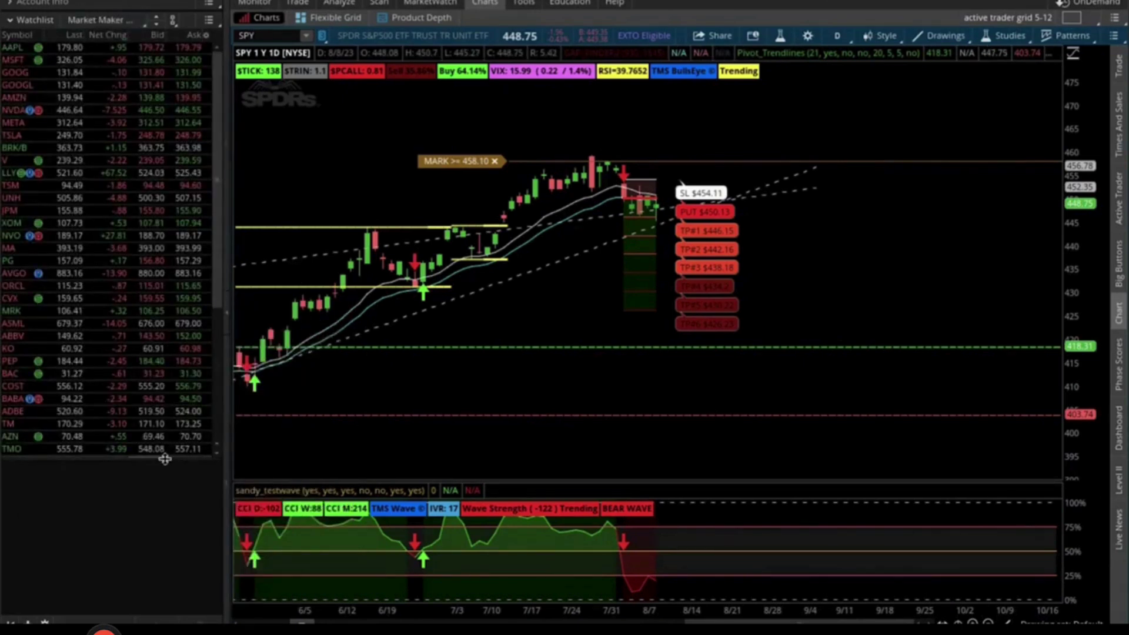
{"action": "left_click_drag", "start_coordinate": [162, 462], "coordinate": [164, 597]}
{"action": "scroll", "coordinate": [216, 395], "scroll_direction": "down", "scroll_amount": 2}
{"action": "scroll", "coordinate": [217, 395], "scroll_direction": "up", "scroll_amount": 2}
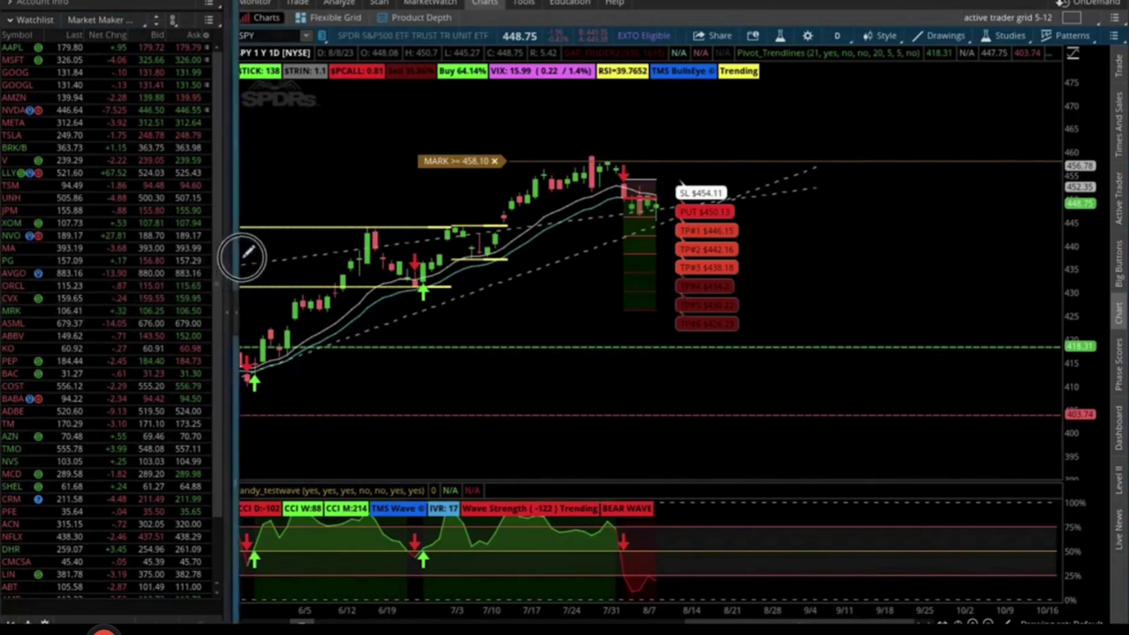
Step: Widen the watchlist panel so all its columns show
{"action": "left_click_drag", "start_coordinate": [295, 267], "coordinate": [296, 269]}
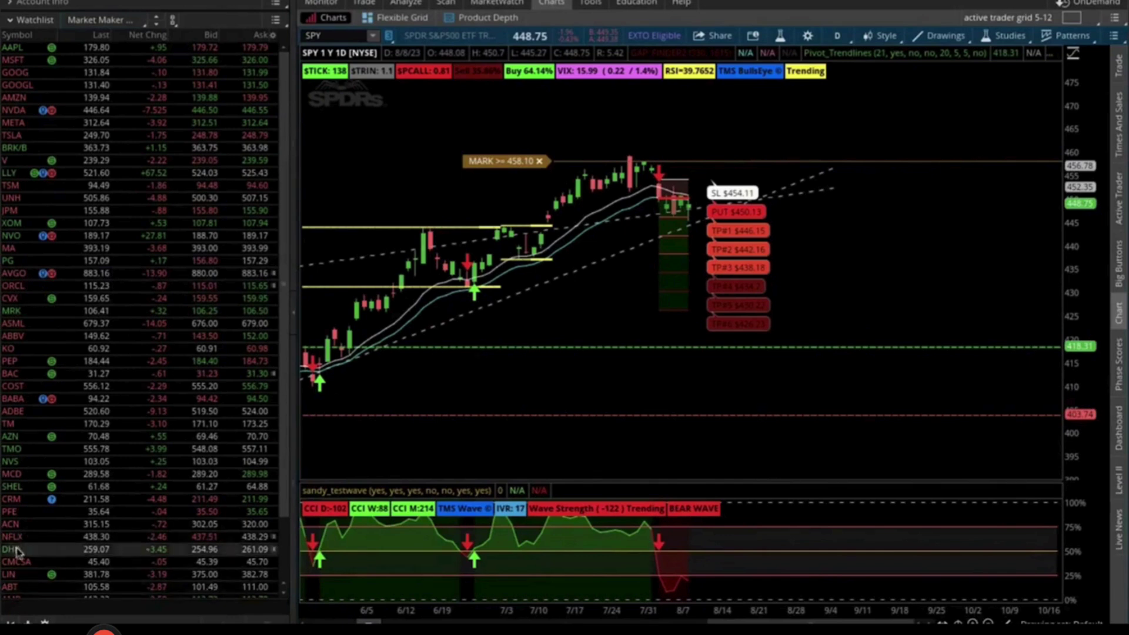
{"action": "scroll", "coordinate": [35, 573], "scroll_direction": "down", "scroll_amount": 2}
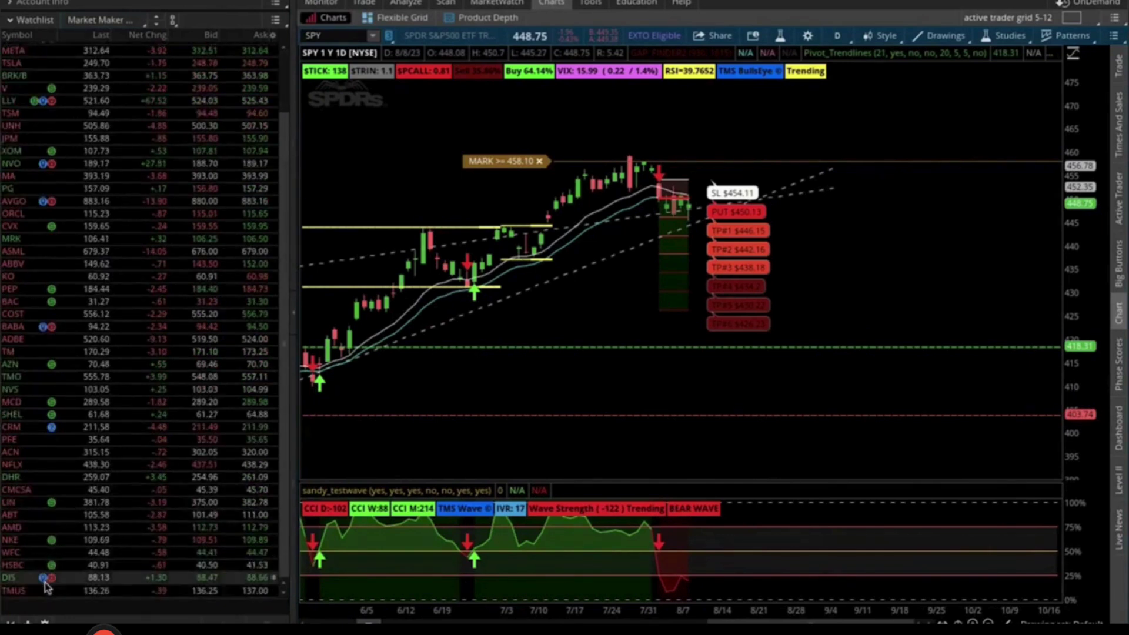
{"action": "scroll", "coordinate": [47, 575], "scroll_direction": "up", "scroll_amount": 2}
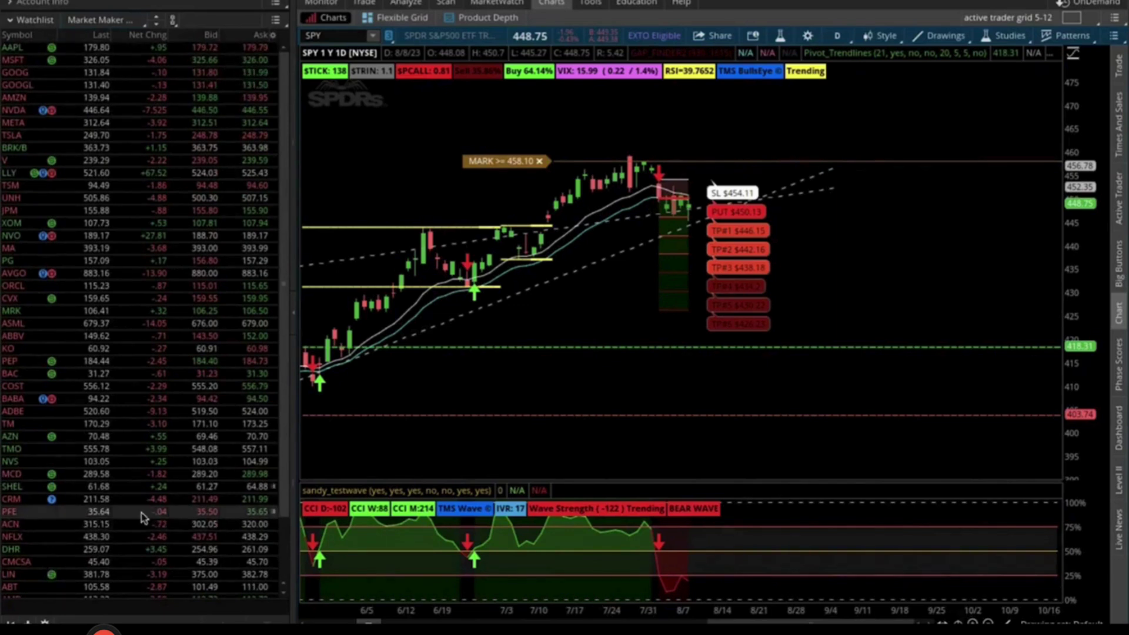
{"action": "left_click", "coordinate": [124, 20]}
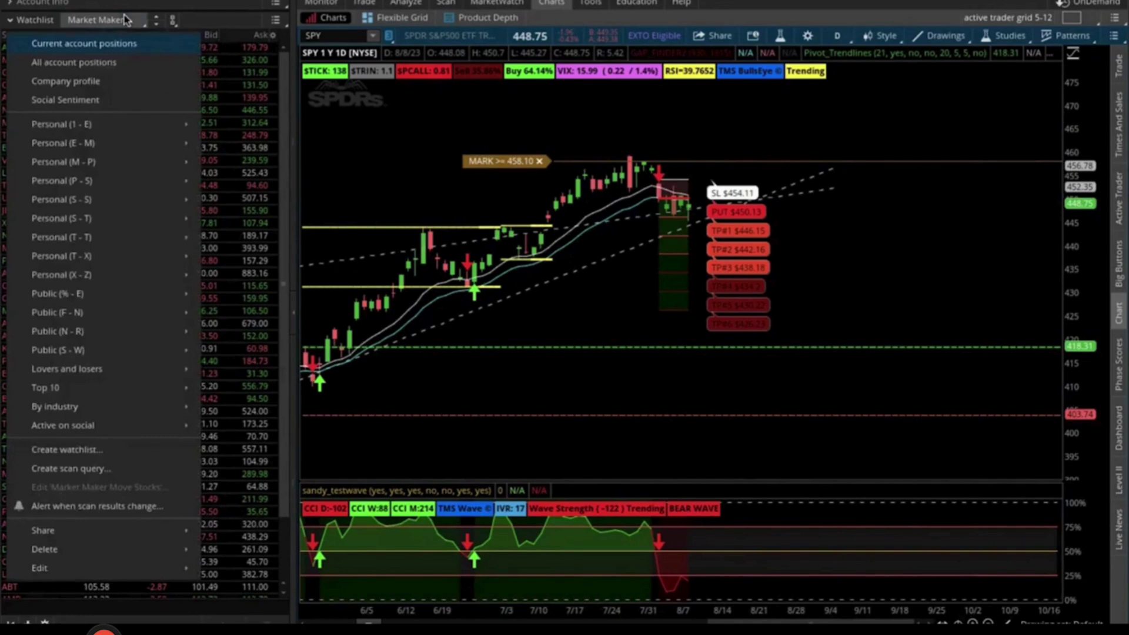
{"action": "mouse_move", "coordinate": [85, 419]}
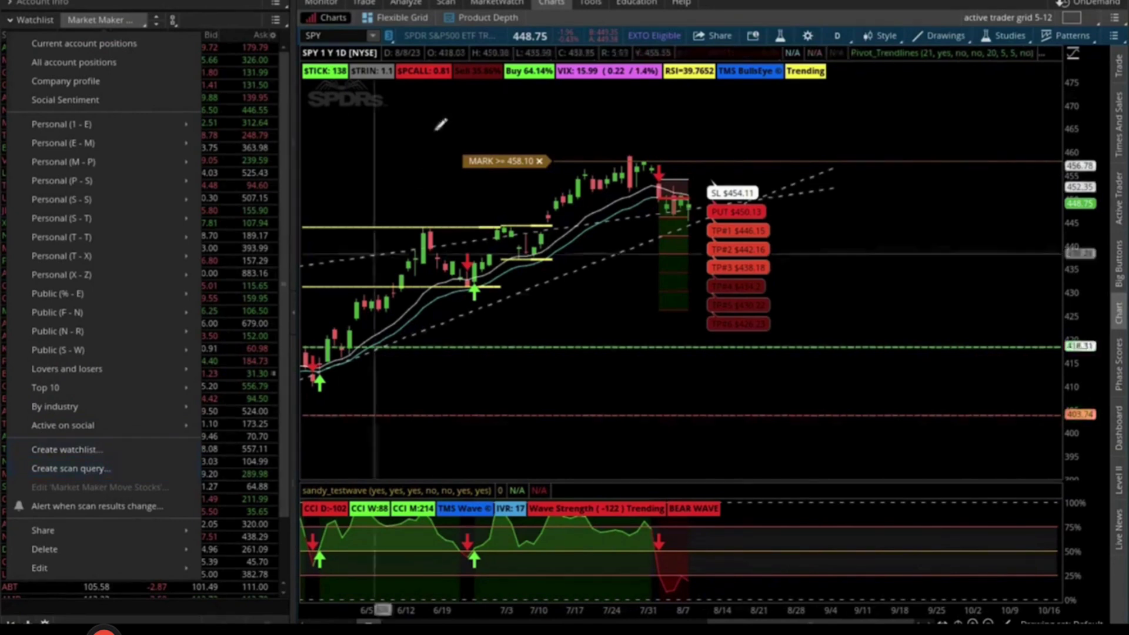
{"action": "left_click", "coordinate": [445, 3]}
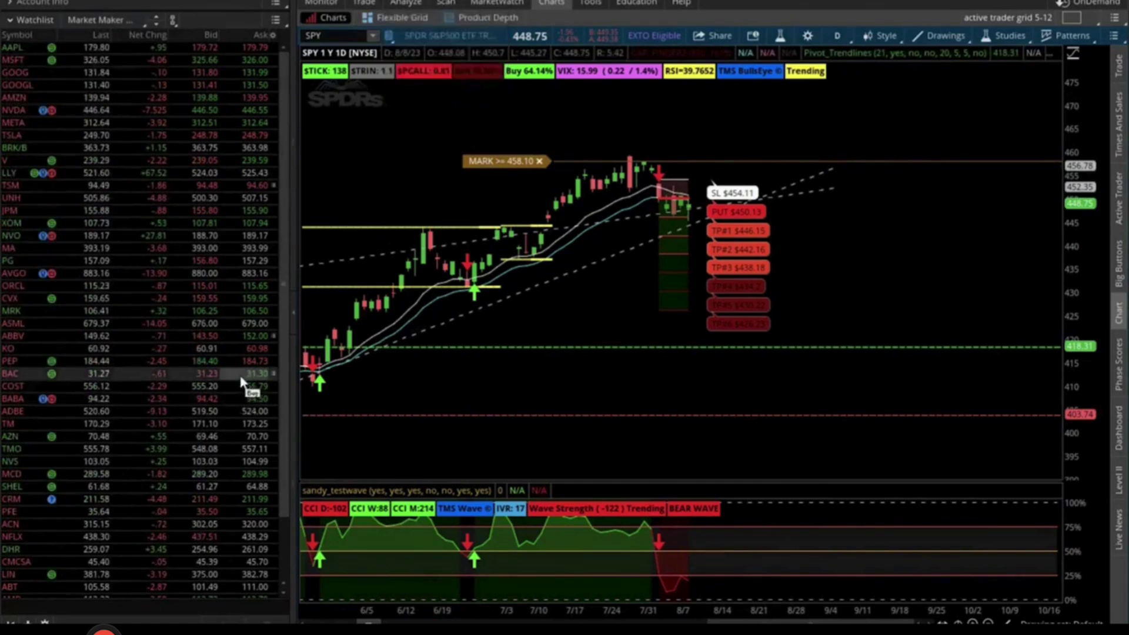
{"action": "left_click", "coordinate": [111, 21]}
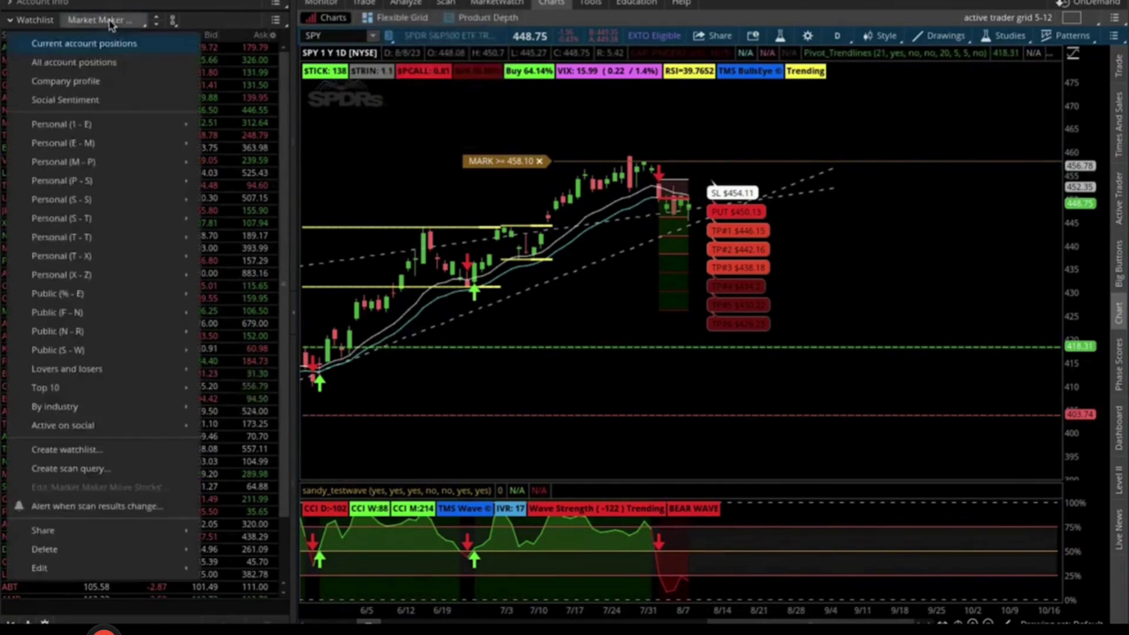
{"action": "left_click", "coordinate": [205, 5]}
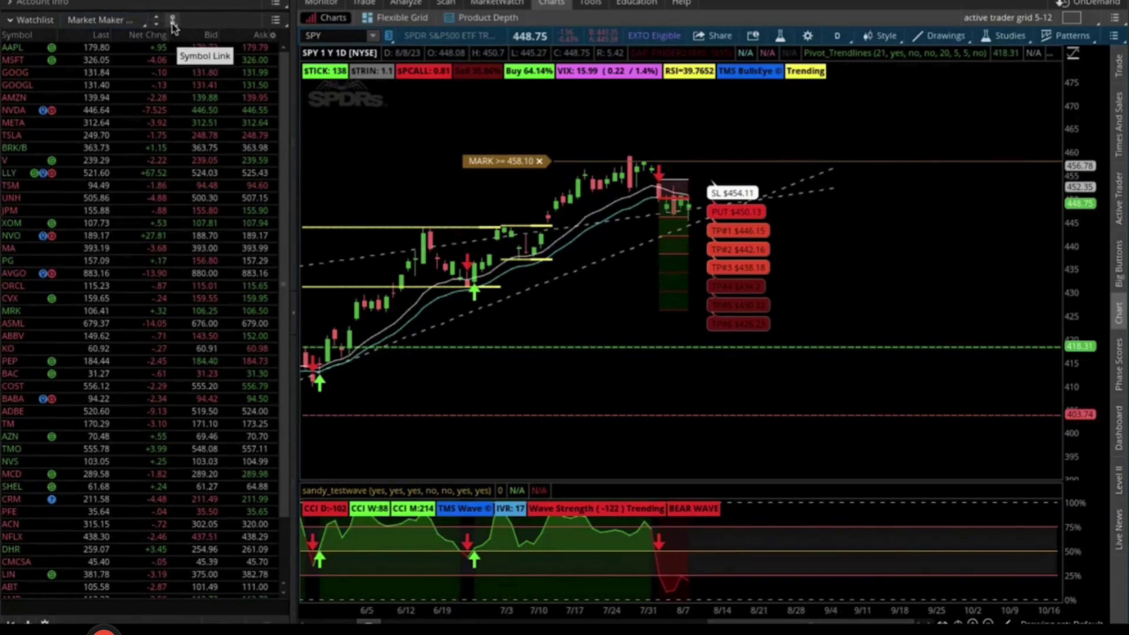
Step: Link both the watchlist and the chart to the Red group, bringing up /ES futures
{"action": "left_click", "coordinate": [16, 52]}
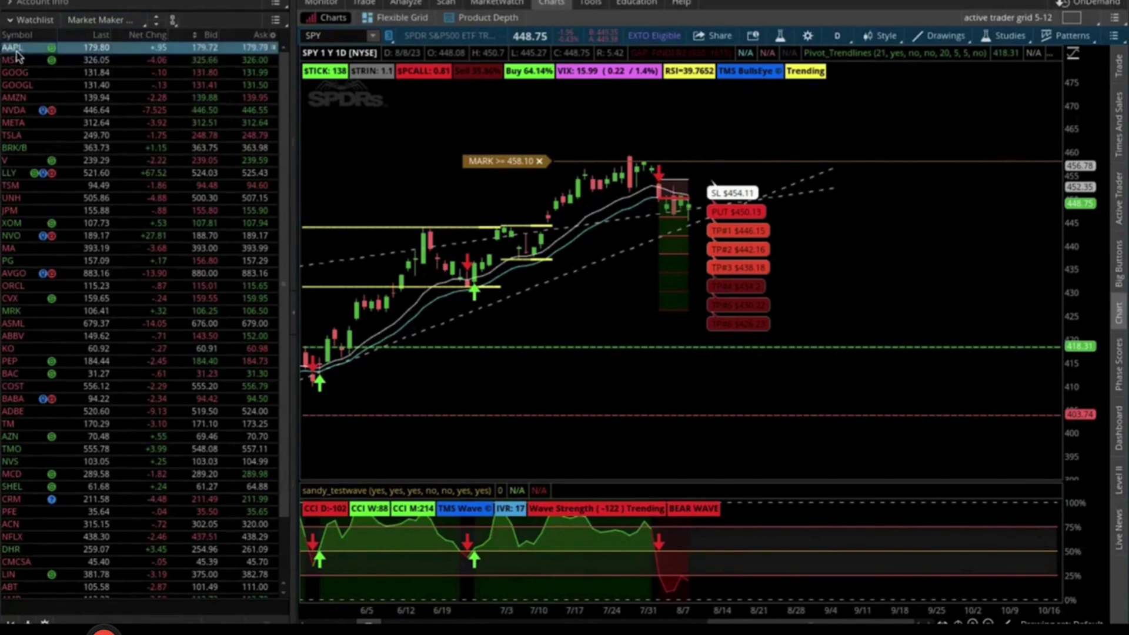
{"action": "left_click", "coordinate": [327, 36]}
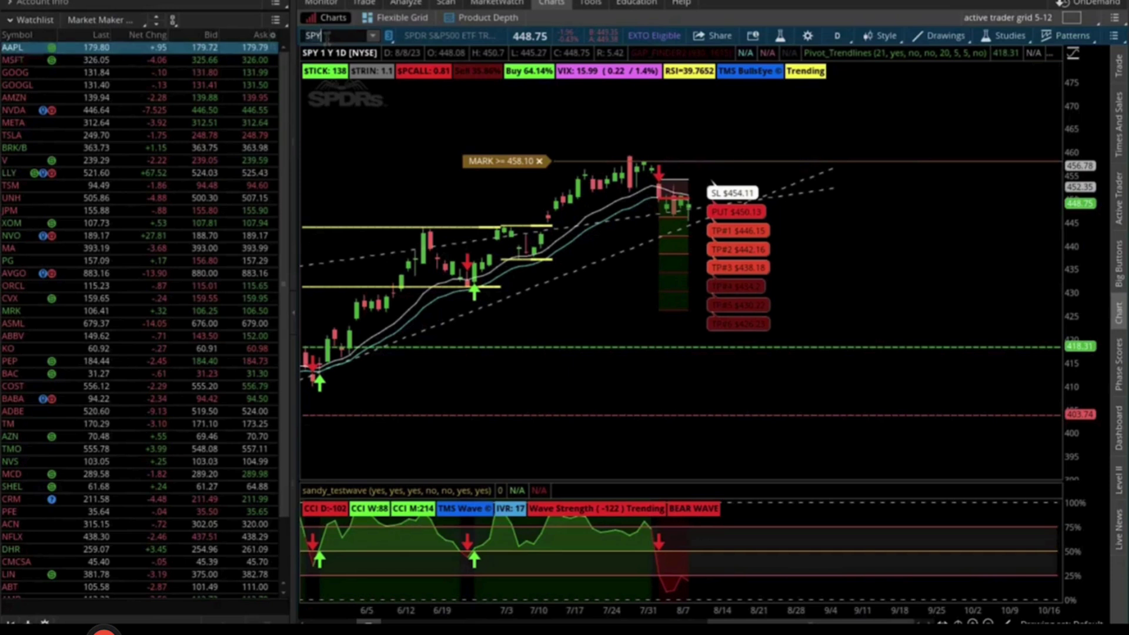
{"action": "left_click", "coordinate": [172, 21]}
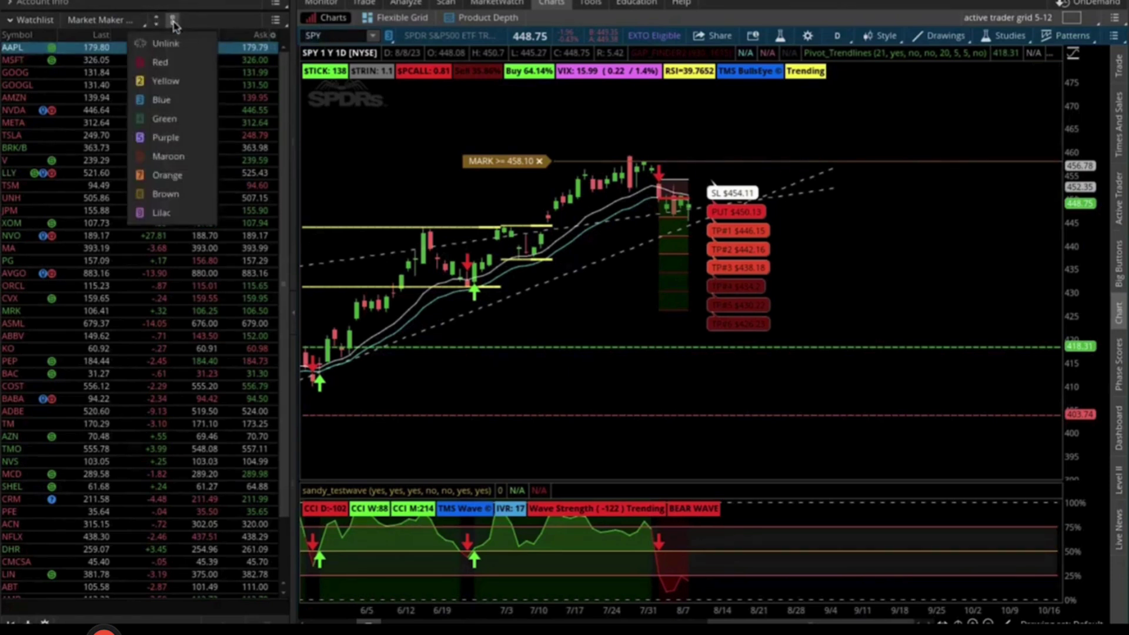
{"action": "left_click", "coordinate": [167, 63]}
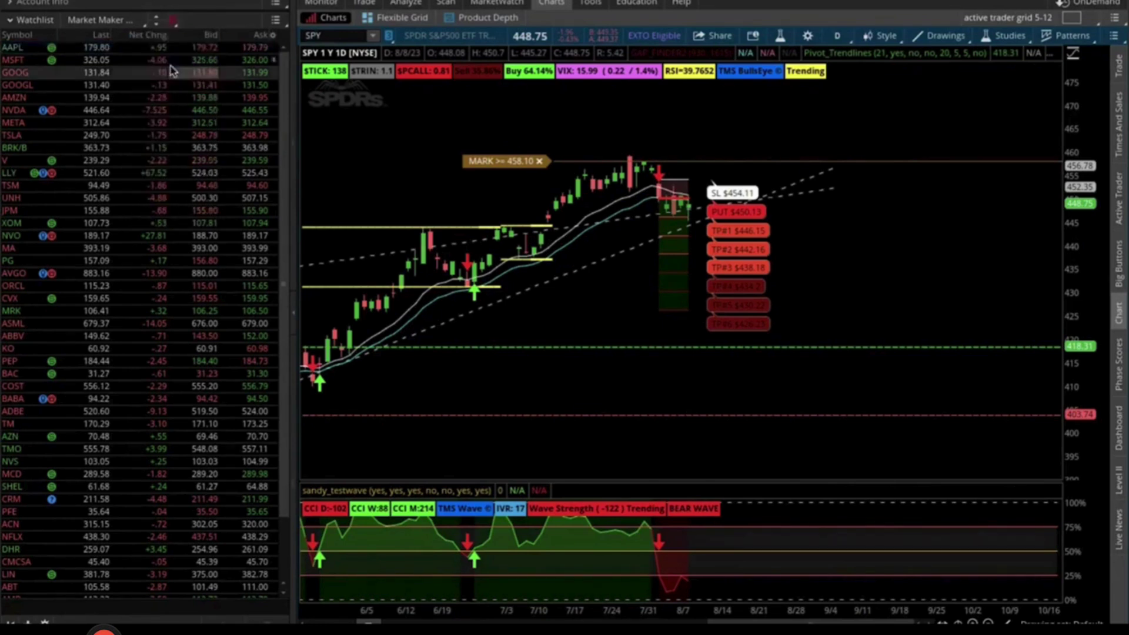
{"action": "left_click", "coordinate": [388, 37]}
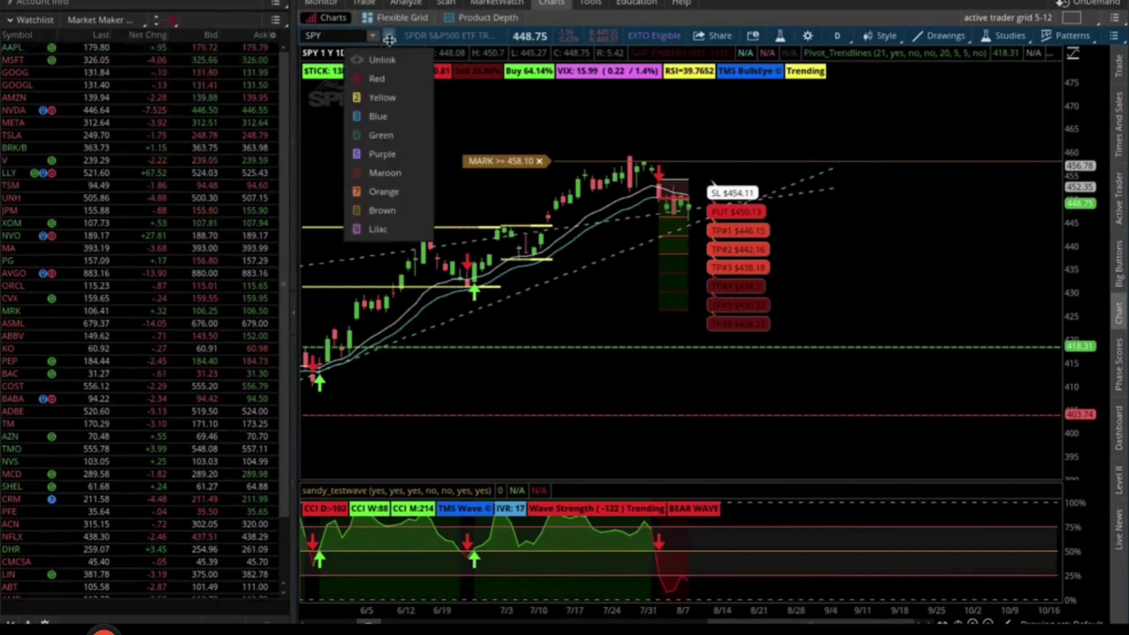
{"action": "left_click", "coordinate": [388, 77]}
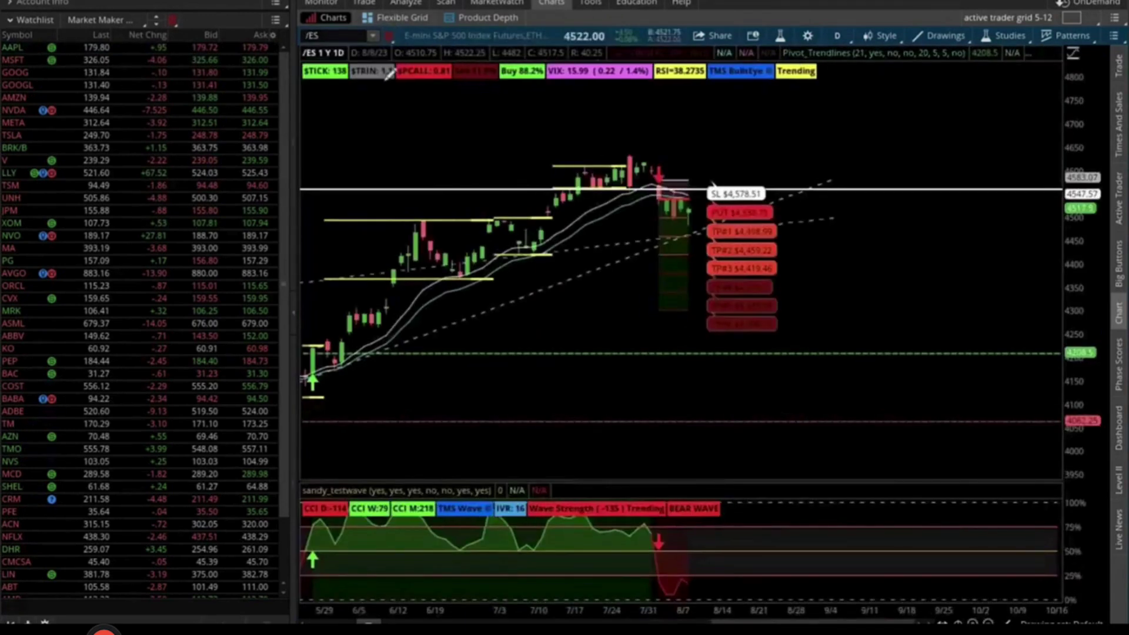
Step: Show AAPL, MSFT, GOOG, GOOGL, AMZN, then NVDA on the chart, collapsing Order Entry
{"action": "left_click", "coordinate": [198, 48]}
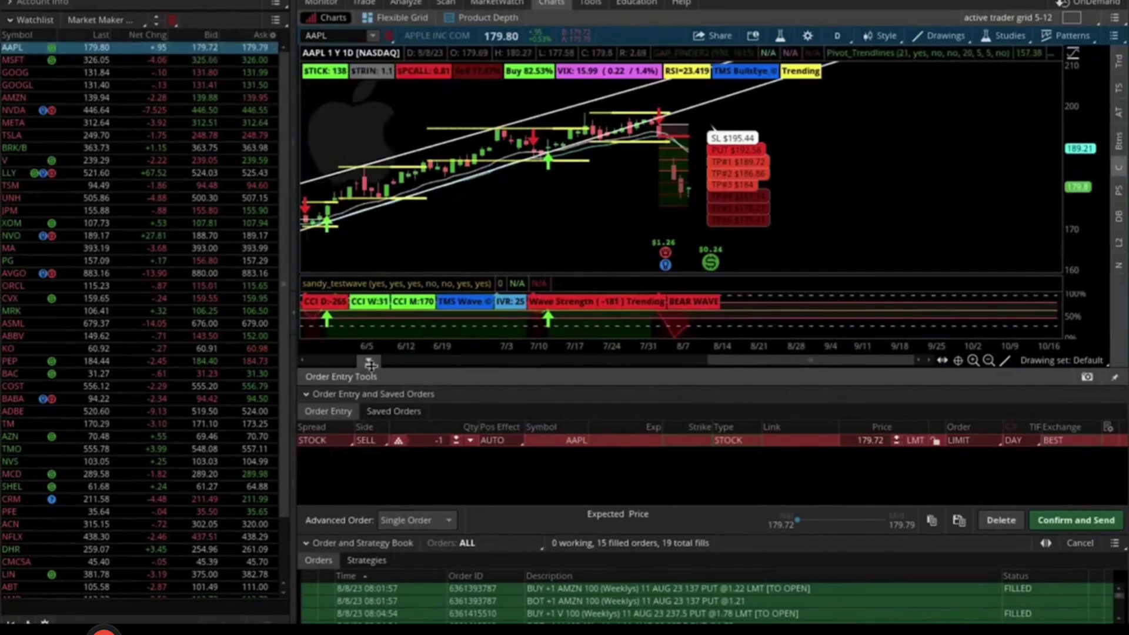
{"action": "left_click", "coordinate": [370, 364]}
{"action": "left_click", "coordinate": [207, 62]}
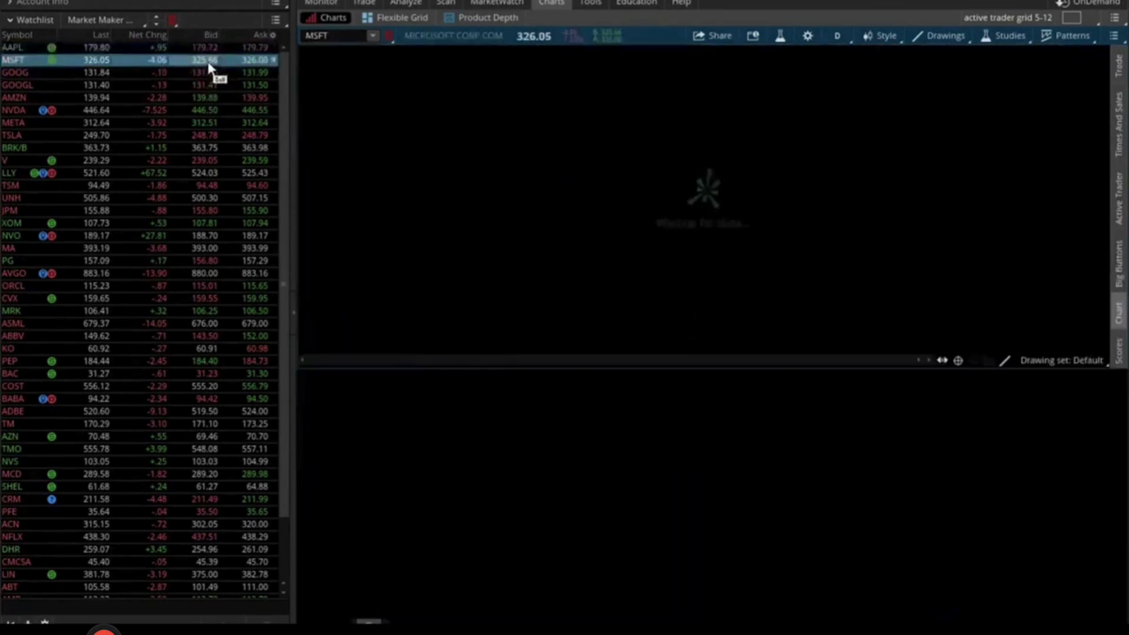
{"action": "left_click", "coordinate": [209, 72]}
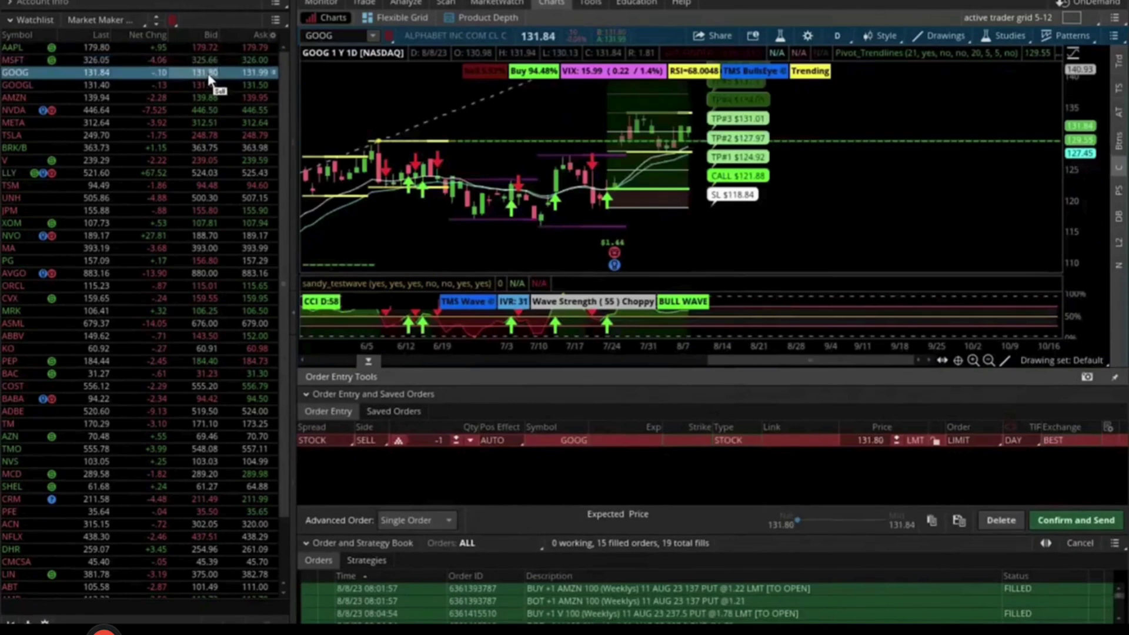
{"action": "left_click", "coordinate": [208, 85]}
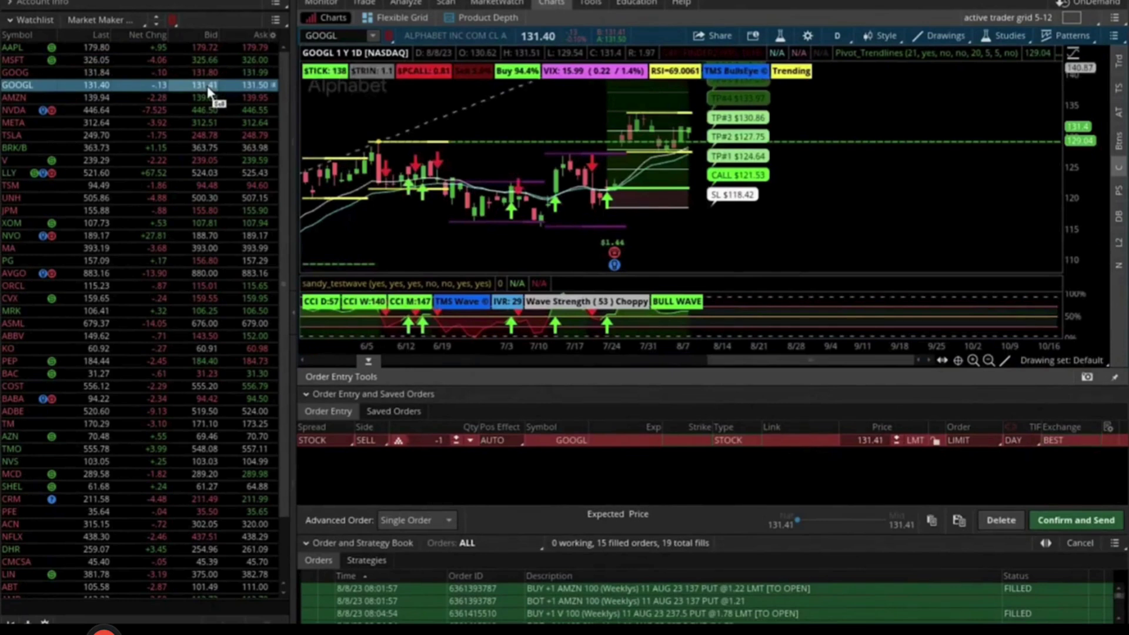
{"action": "left_click", "coordinate": [210, 97]}
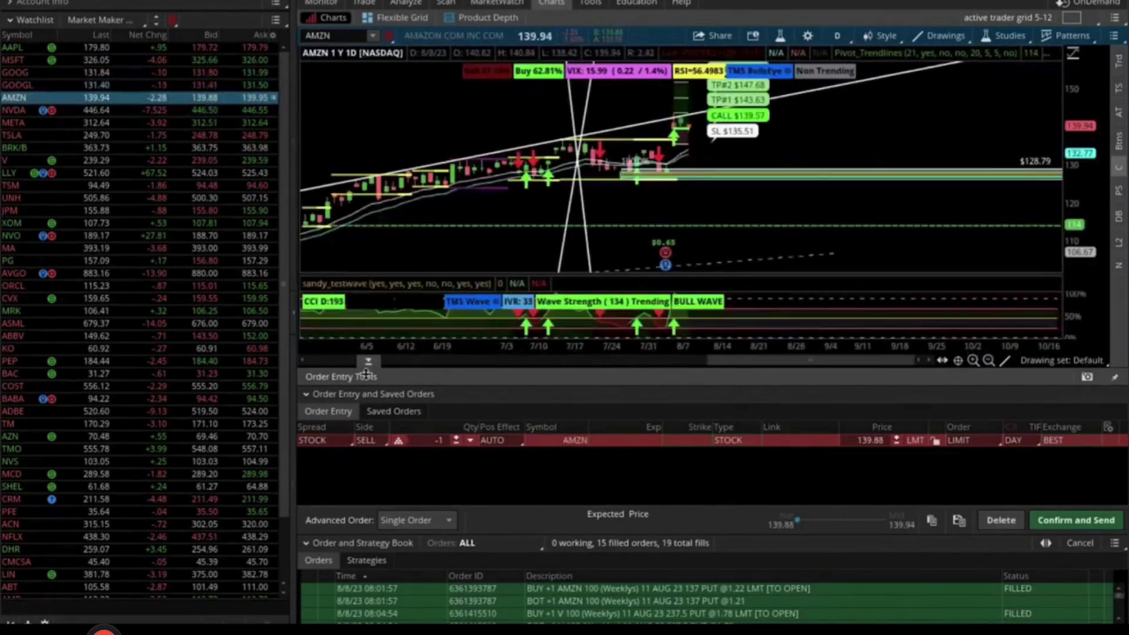
{"action": "left_click", "coordinate": [368, 363]}
{"action": "left_click", "coordinate": [215, 111]}
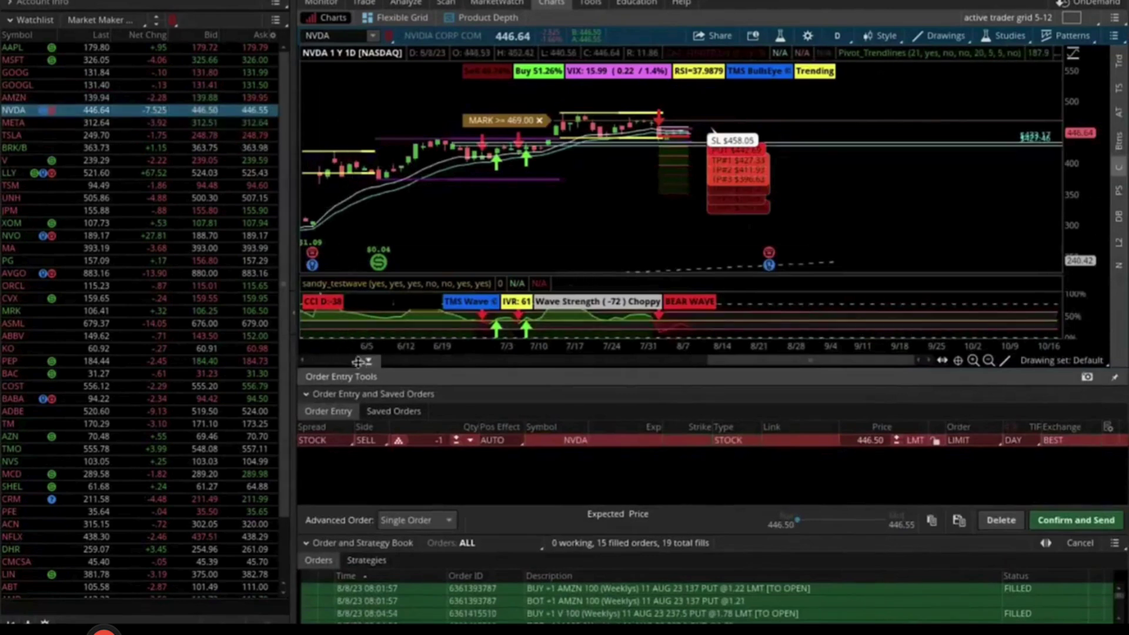
{"action": "left_click", "coordinate": [366, 363]}
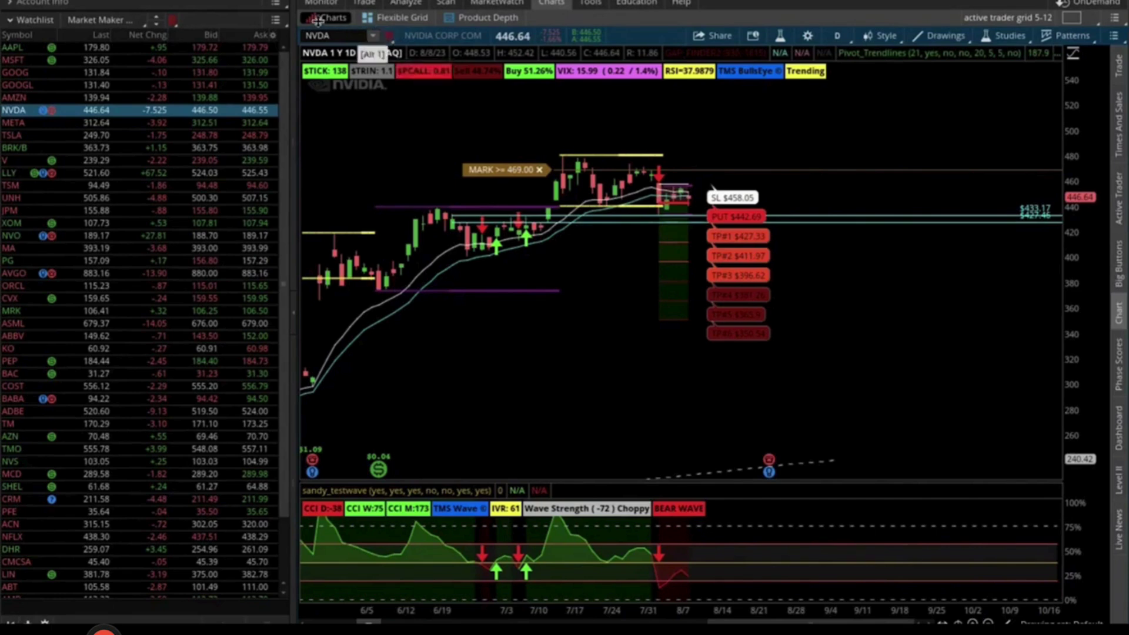
Step: Cycle the watchlist through MICRO FUTURES, NASDAQ 100, FX and Gap Up, ending on INDICES
{"action": "left_click", "coordinate": [156, 24]}
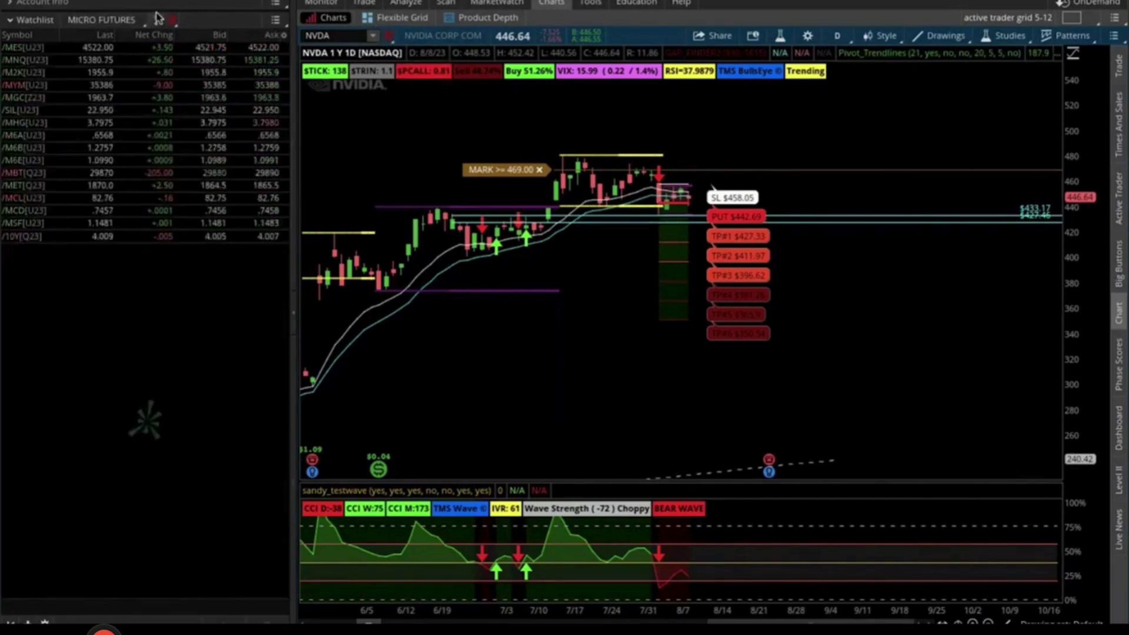
{"action": "left_click", "coordinate": [157, 17]}
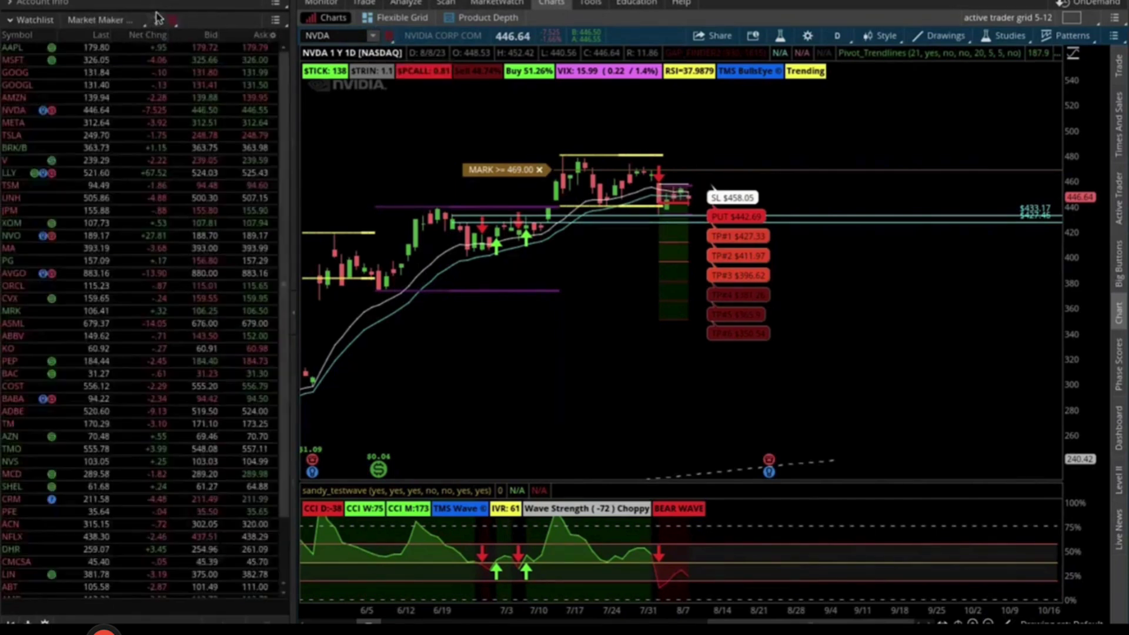
{"action": "left_click", "coordinate": [111, 21]}
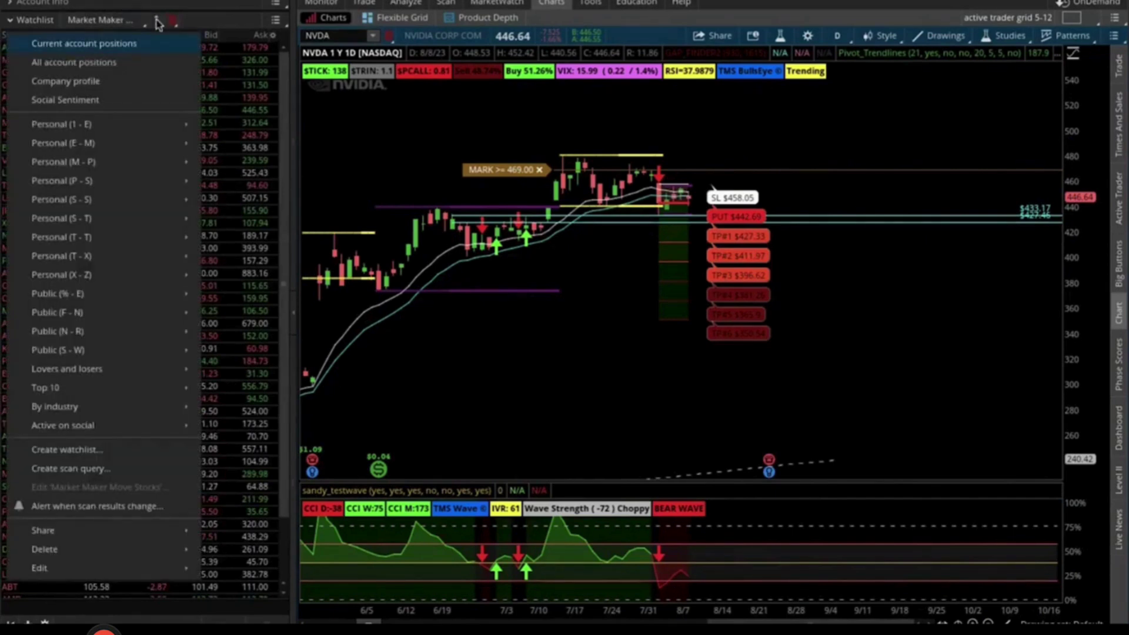
{"action": "left_click", "coordinate": [168, 5]}
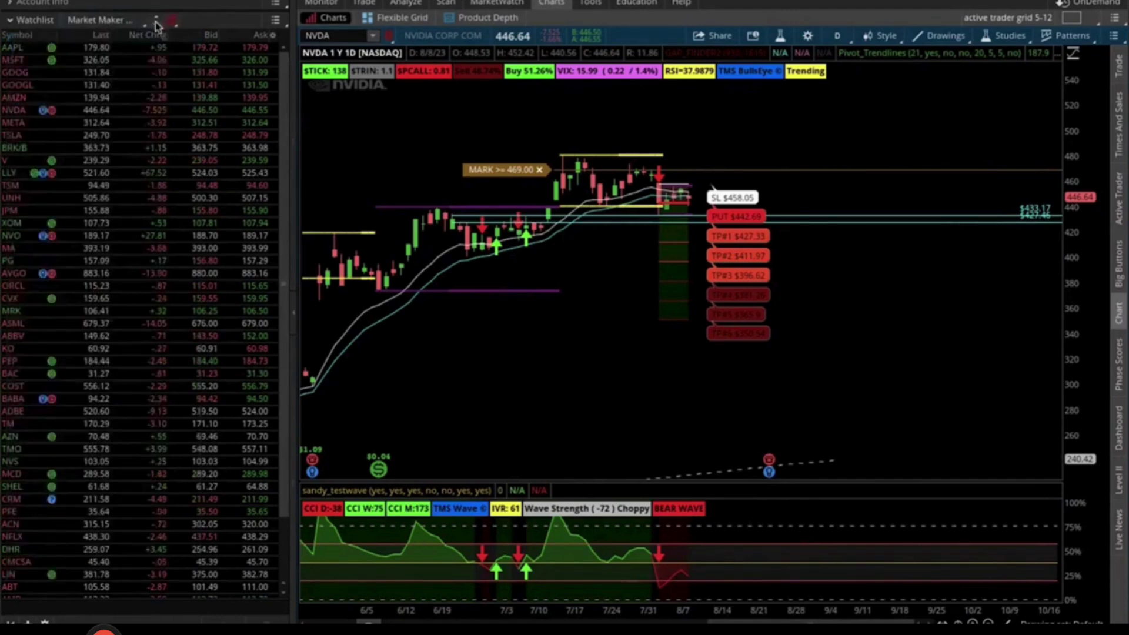
{"action": "left_click", "coordinate": [156, 23]}
{"action": "left_click", "coordinate": [157, 26]}
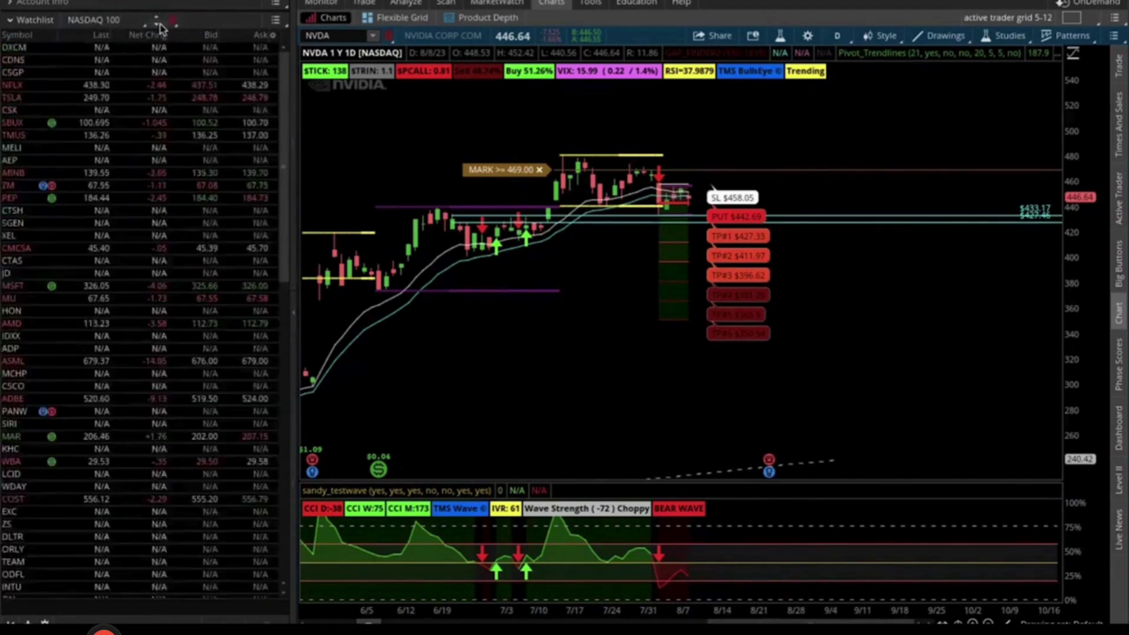
{"action": "left_click", "coordinate": [157, 26]}
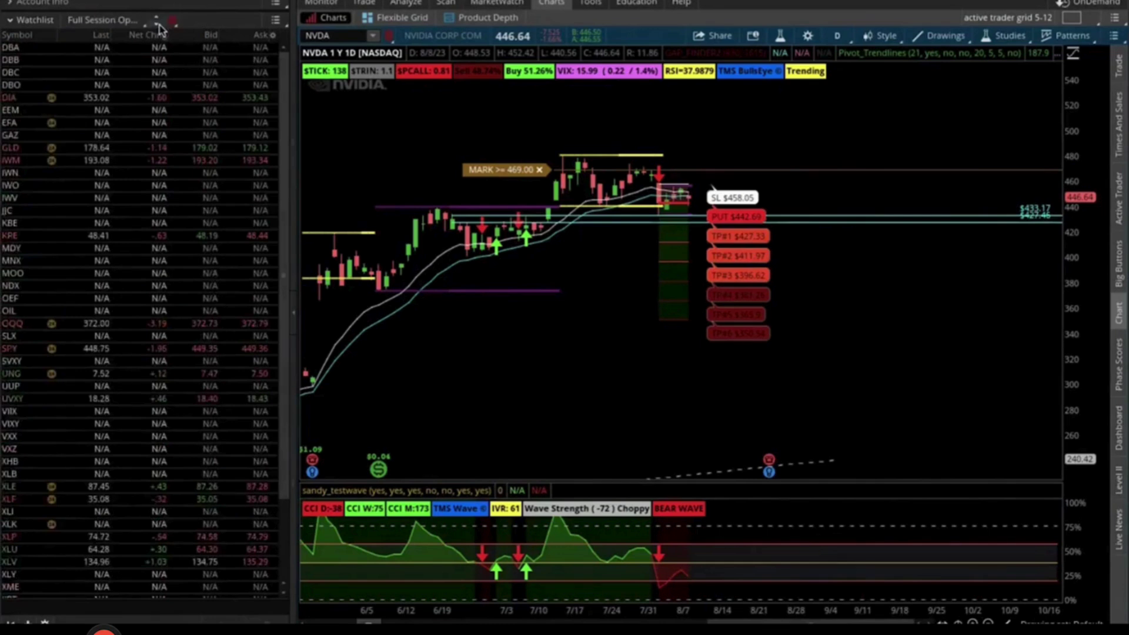
{"action": "left_click", "coordinate": [158, 27]}
{"action": "left_click", "coordinate": [159, 27]}
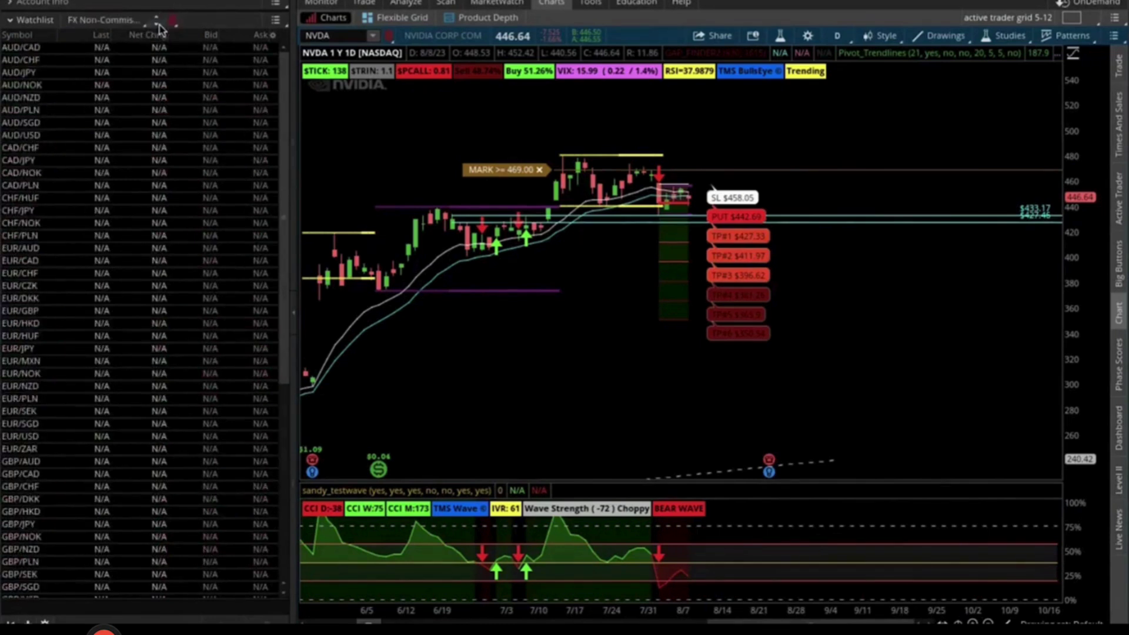
{"action": "left_click", "coordinate": [158, 27]}
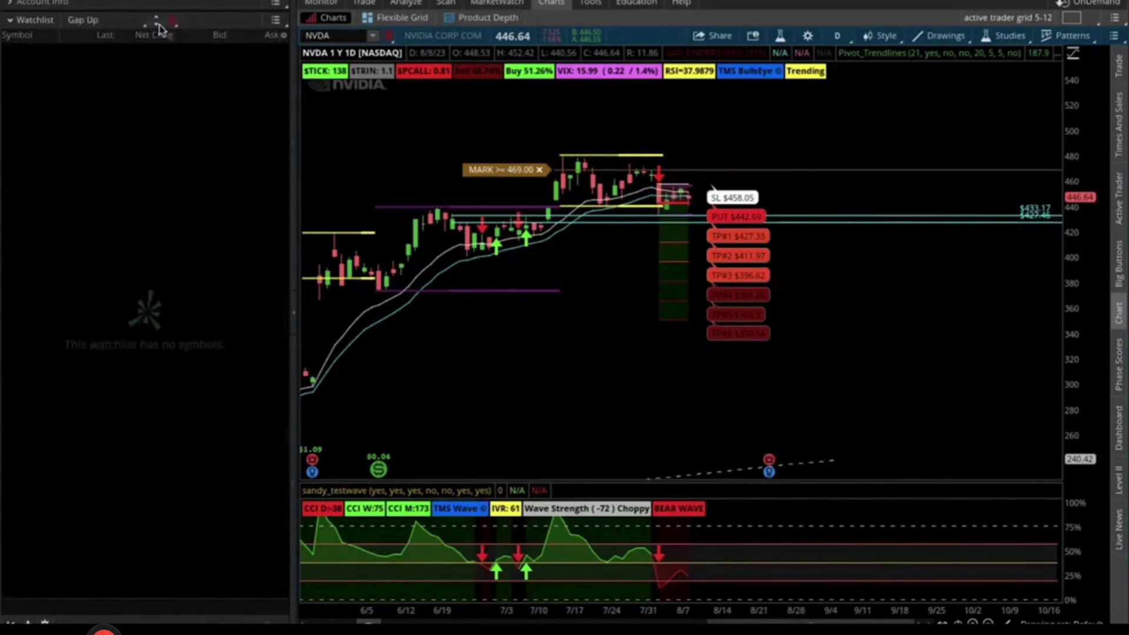
{"action": "left_click", "coordinate": [158, 27]}
Step: Switch the watchlist to Public (S - W) > S&P 500
{"action": "left_click", "coordinate": [109, 23]}
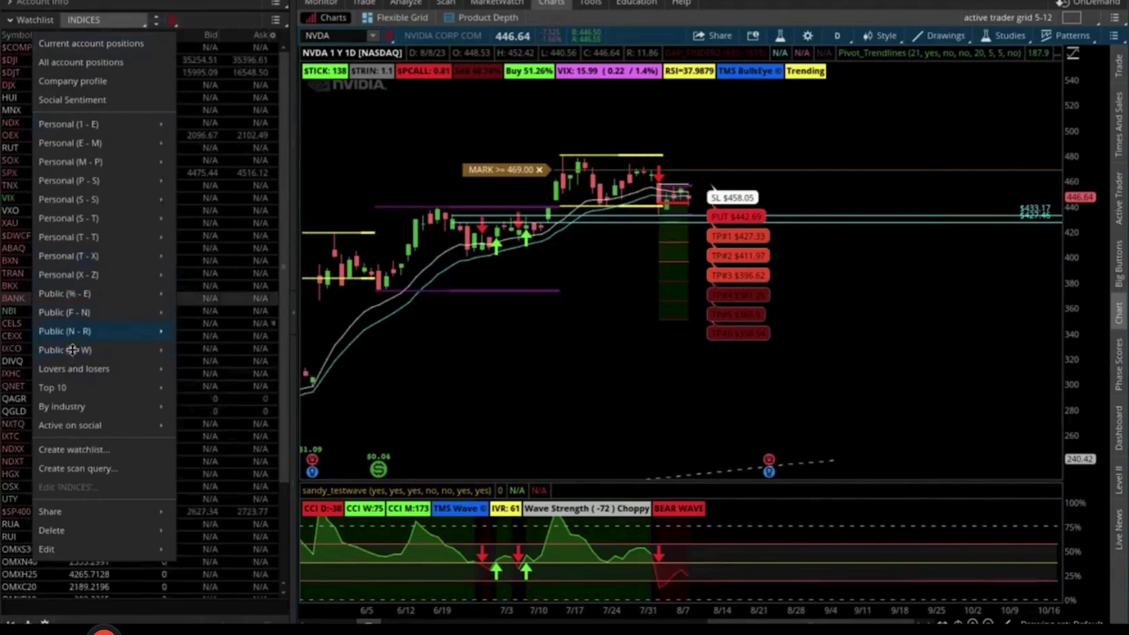
{"action": "mouse_move", "coordinate": [72, 351]}
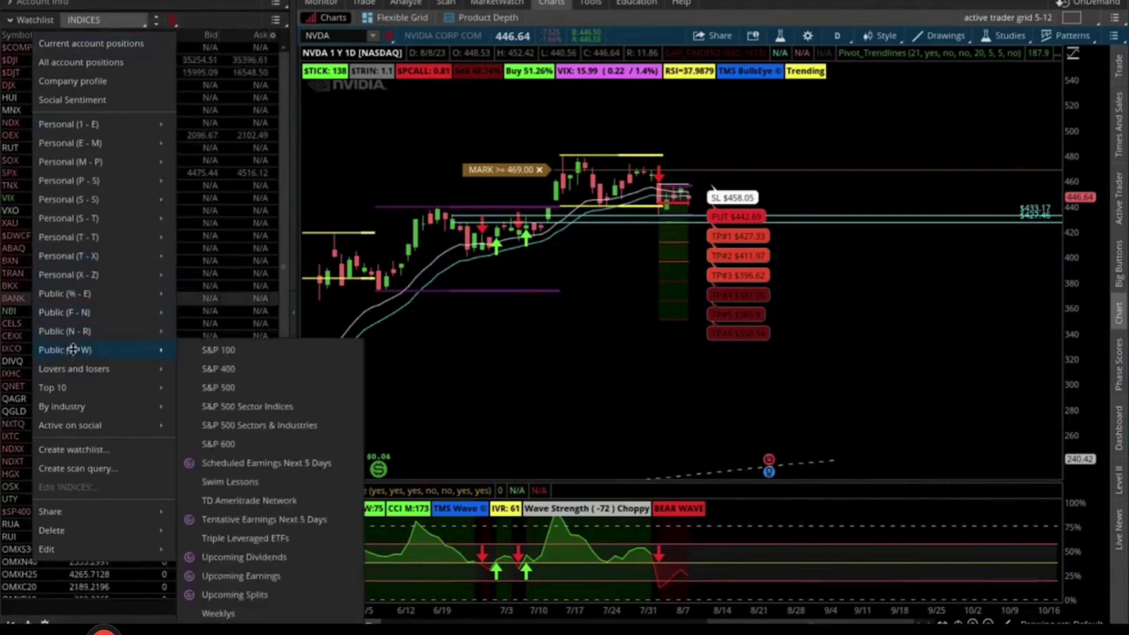
{"action": "left_click", "coordinate": [246, 389]}
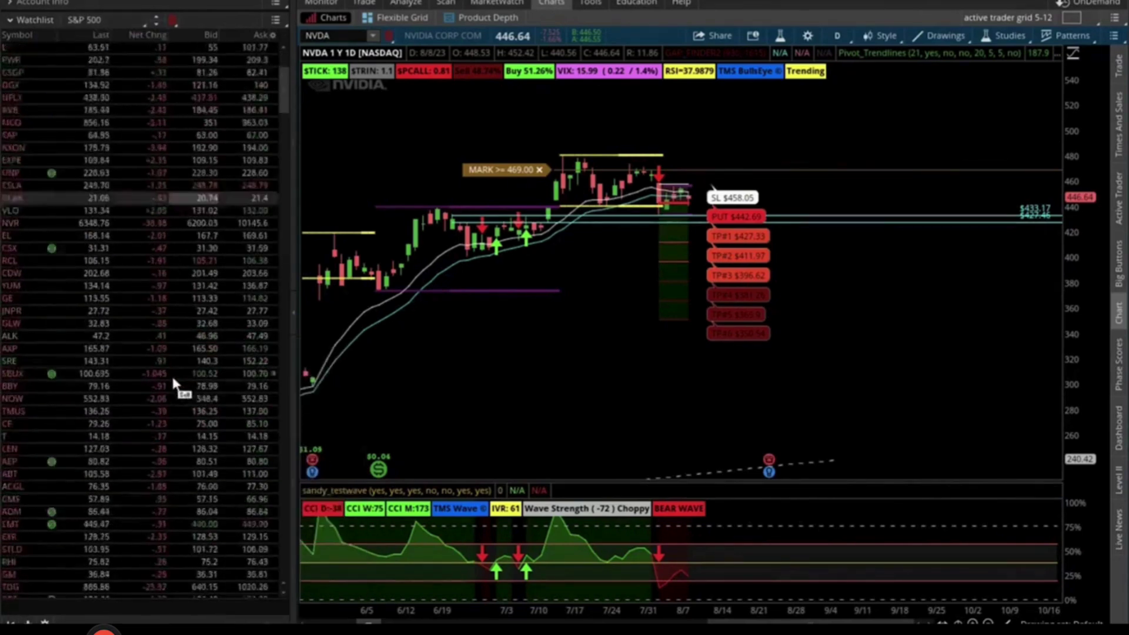
{"action": "scroll", "coordinate": [174, 385], "scroll_direction": "up", "scroll_amount": 10}
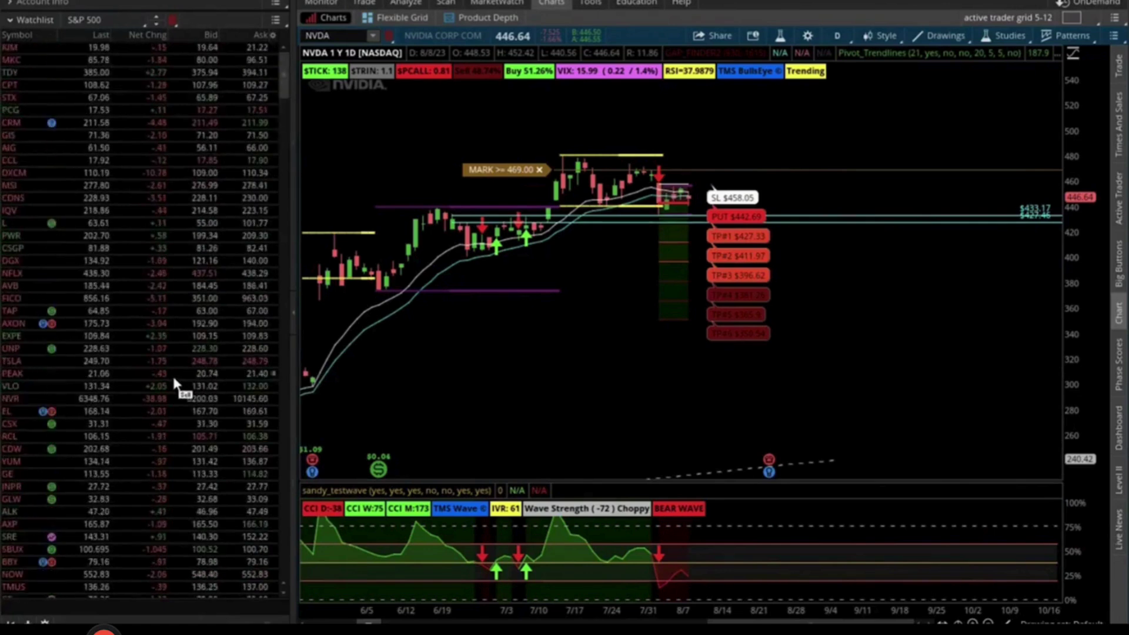
Step: Check the watchlist dropdown without changing lists, then bring up the panel's options
{"action": "left_click", "coordinate": [120, 23]}
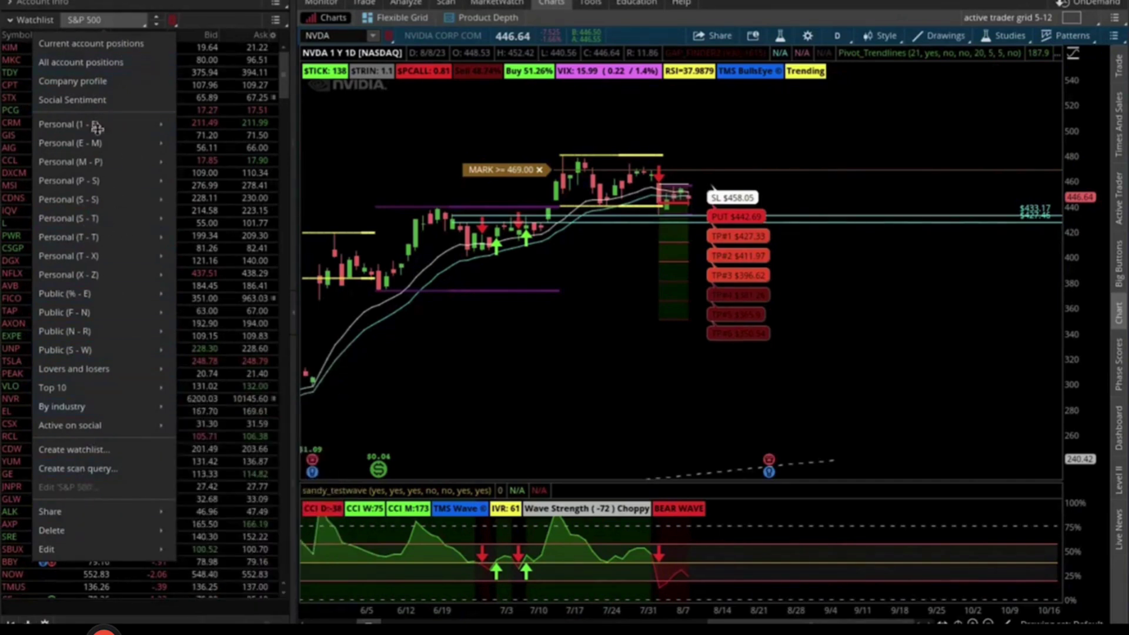
{"action": "left_click", "coordinate": [209, 5]}
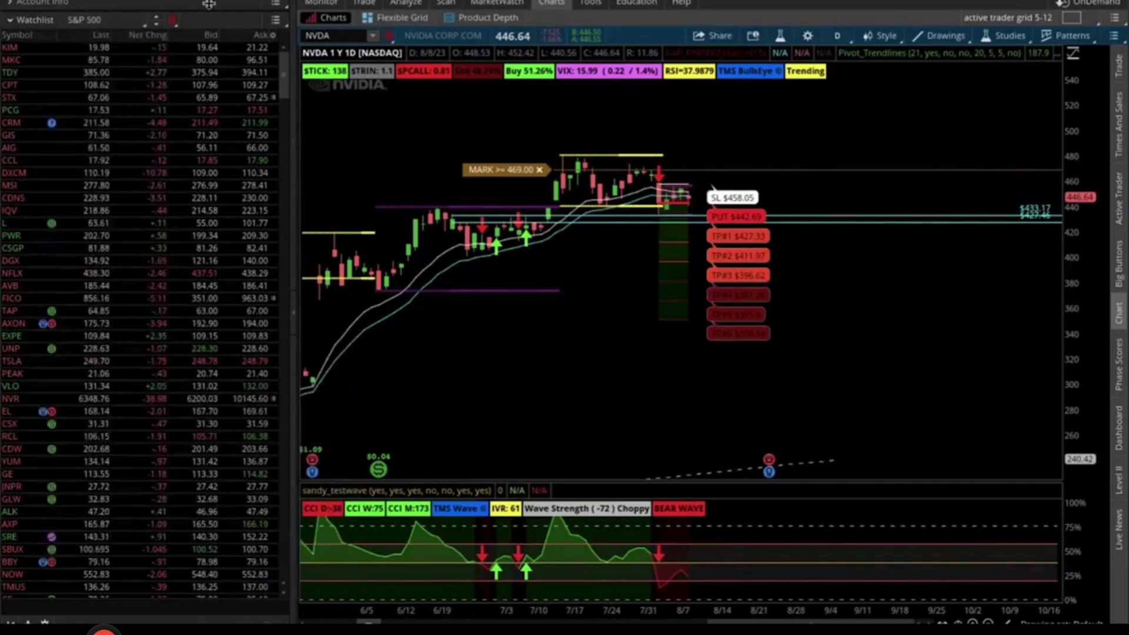
{"action": "left_click", "coordinate": [276, 21]}
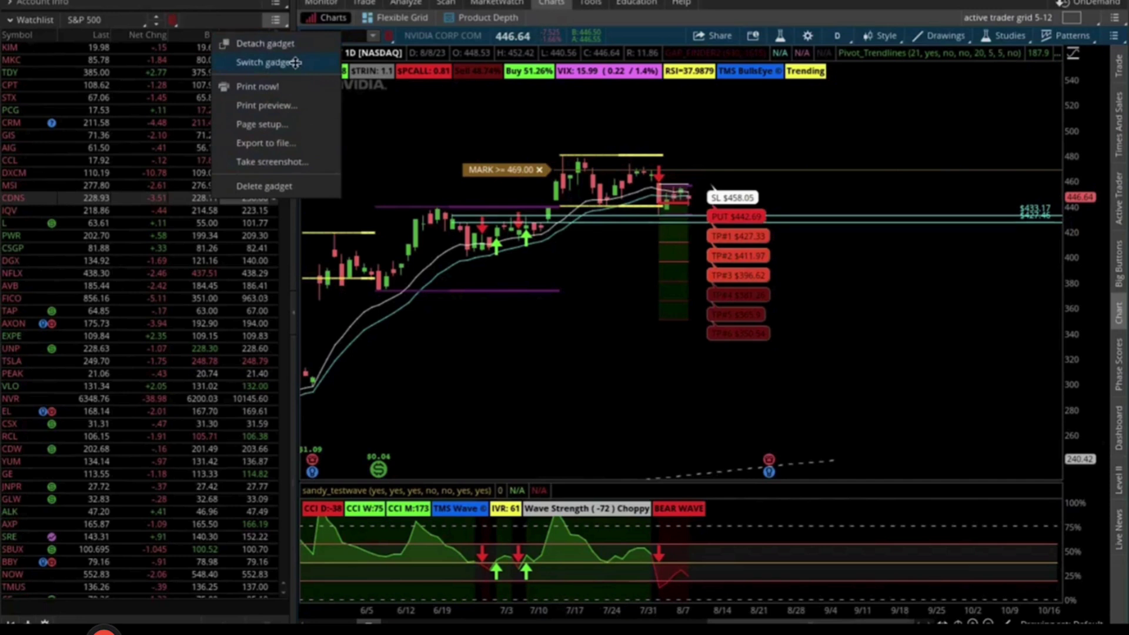
Step: Add a second watchlist panel, WL, to the sidebar
{"action": "left_click", "coordinate": [228, 16]}
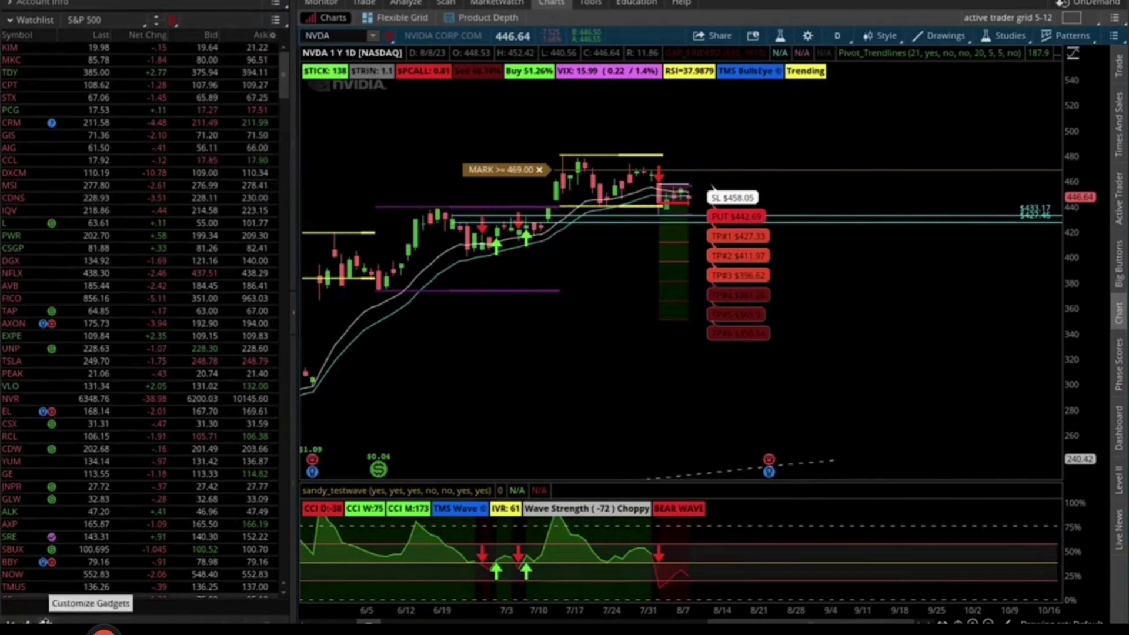
{"action": "left_click", "coordinate": [27, 622]}
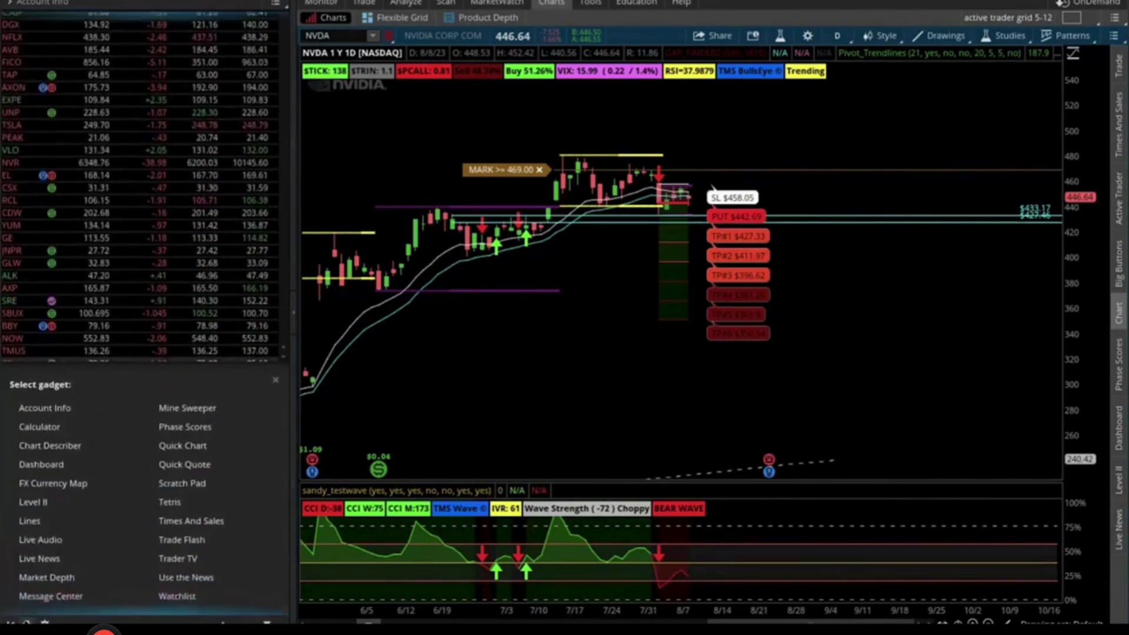
{"action": "left_click", "coordinate": [171, 596]}
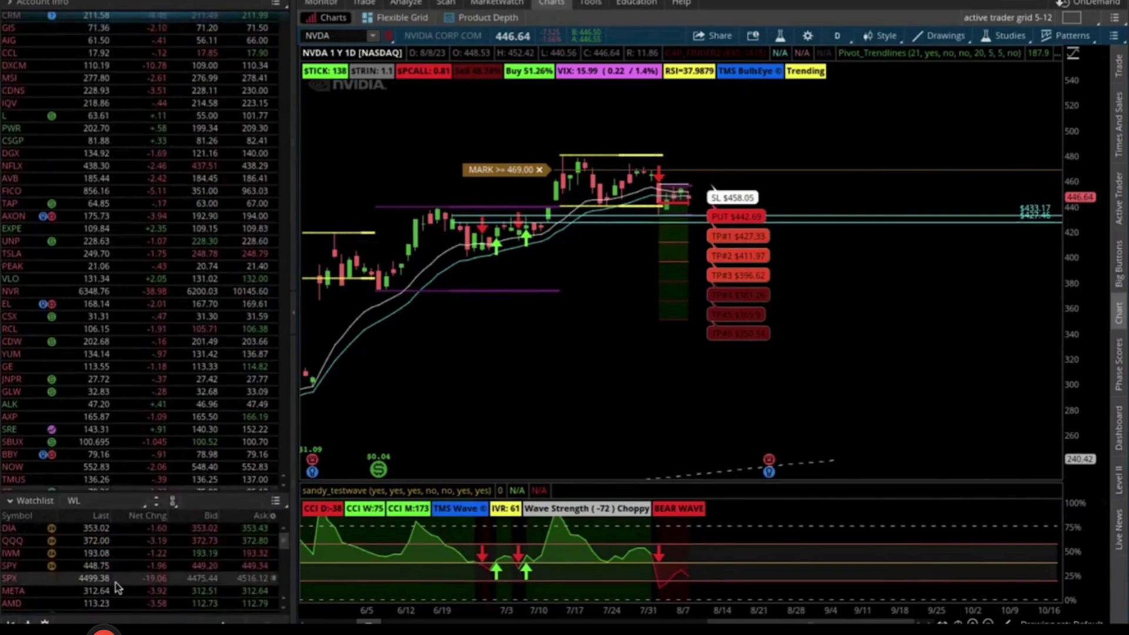
Step: Make the WL panel taller and shrink the S&P 500 watchlist above it
{"action": "left_click_drag", "start_coordinate": [130, 490], "coordinate": [160, 320]}
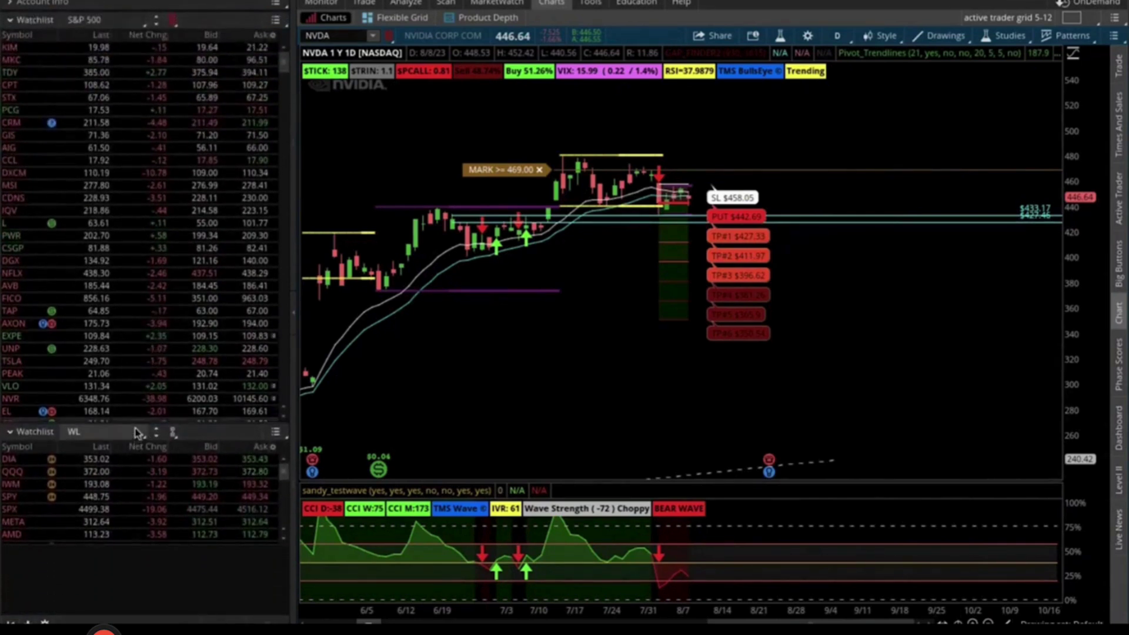
{"action": "left_click_drag", "start_coordinate": [139, 415], "coordinate": [149, 191]}
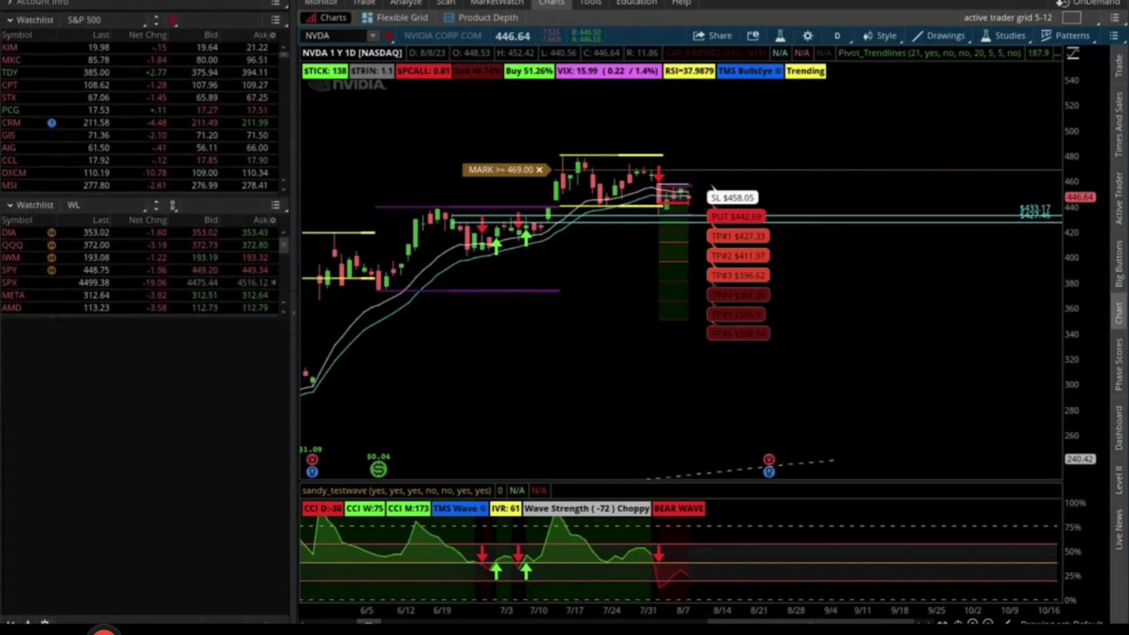
{"action": "left_click", "coordinate": [27, 621]}
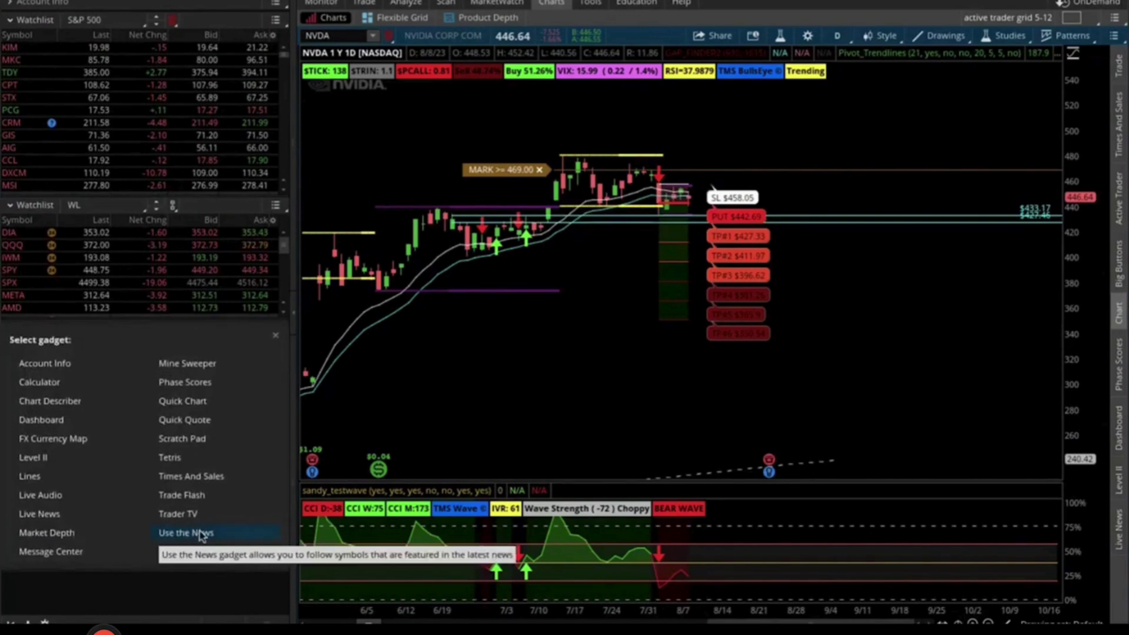
Step: Add a Trade Flash feed below WL and scroll through its Big Delta Trade alerts
{"action": "left_click", "coordinate": [200, 497]}
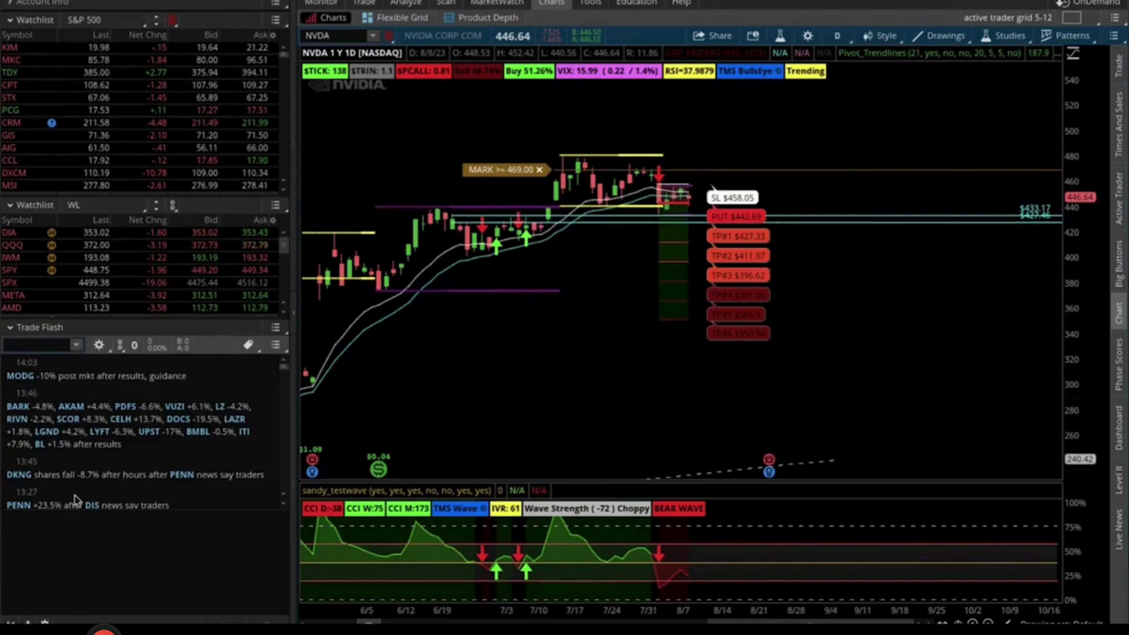
{"action": "scroll", "coordinate": [67, 488], "scroll_direction": "down", "scroll_amount": 6}
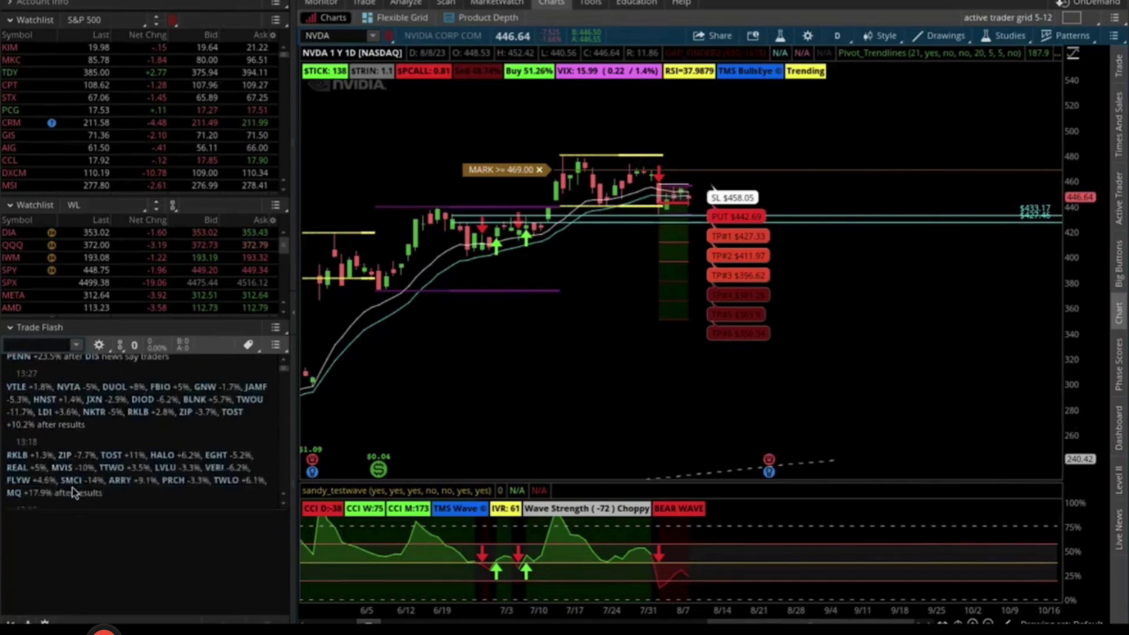
{"action": "scroll", "coordinate": [72, 491], "scroll_direction": "down", "scroll_amount": 10}
{"action": "scroll", "coordinate": [74, 493], "scroll_direction": "down", "scroll_amount": 6}
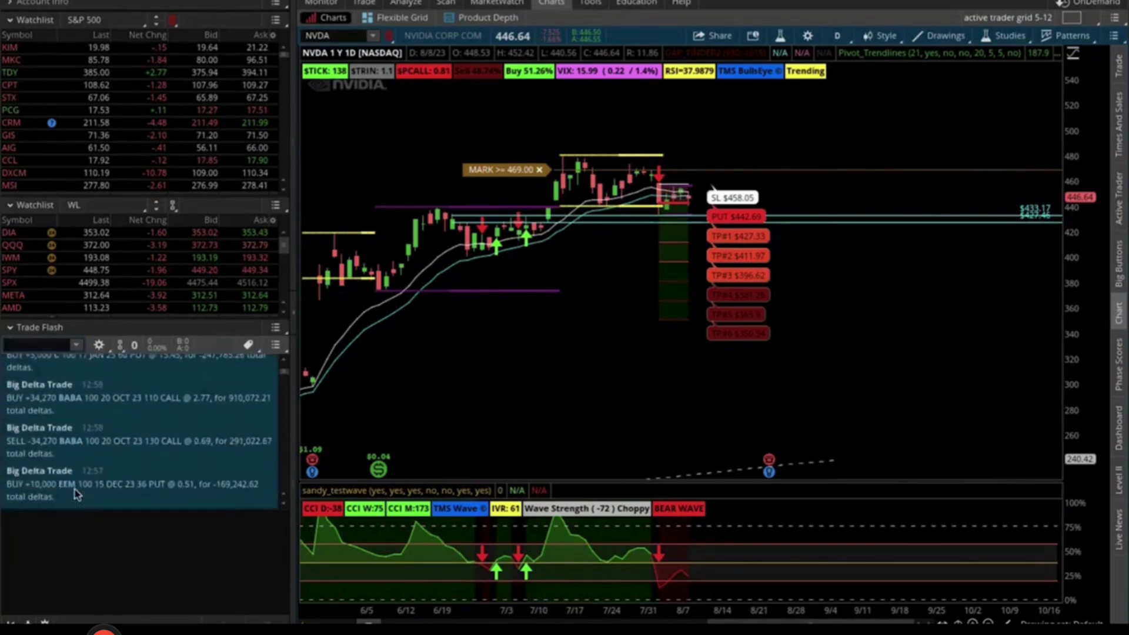
{"action": "scroll", "coordinate": [75, 493], "scroll_direction": "down", "scroll_amount": 3}
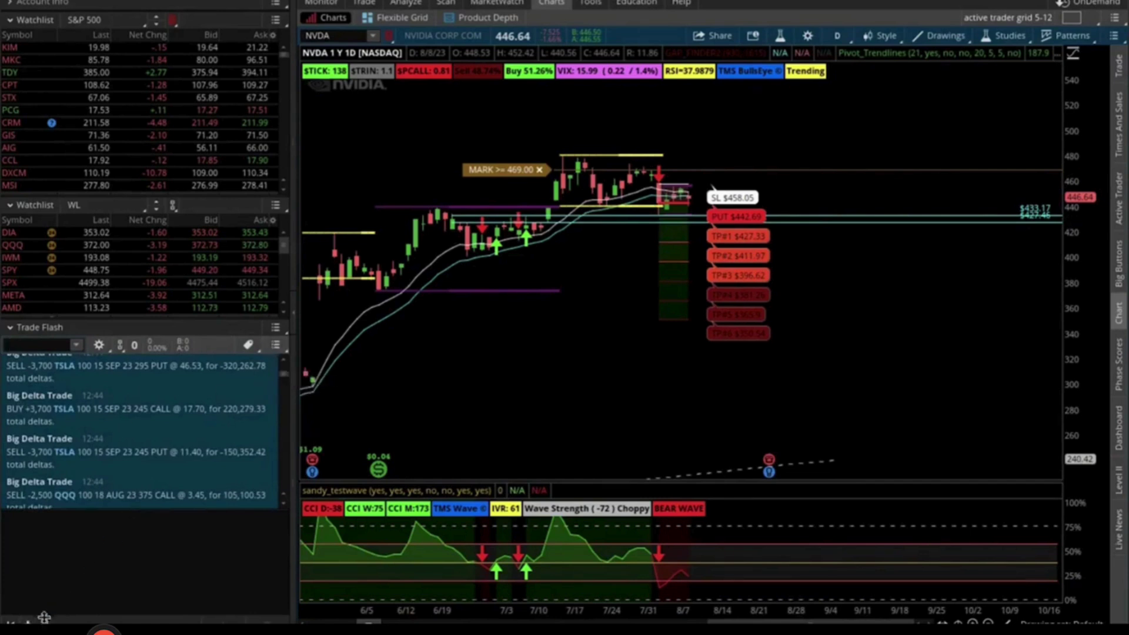
{"action": "left_click", "coordinate": [27, 622]}
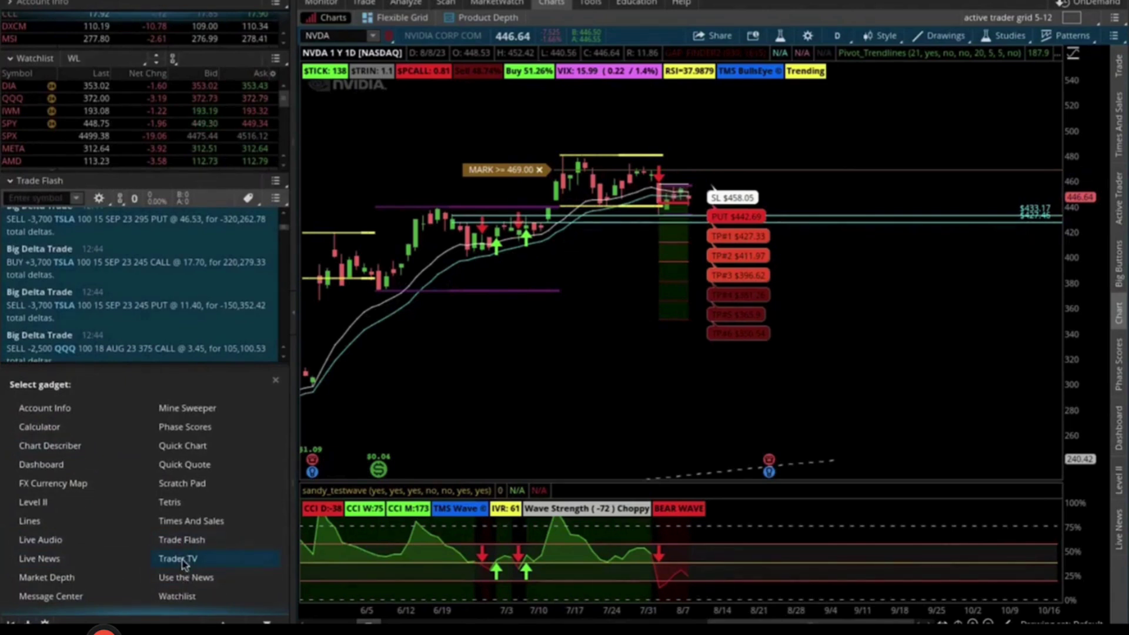
Step: Add a Live News gadget showing TSLA headlines under Trade Flash, then reopen the gadget list
{"action": "left_click", "coordinate": [58, 562]}
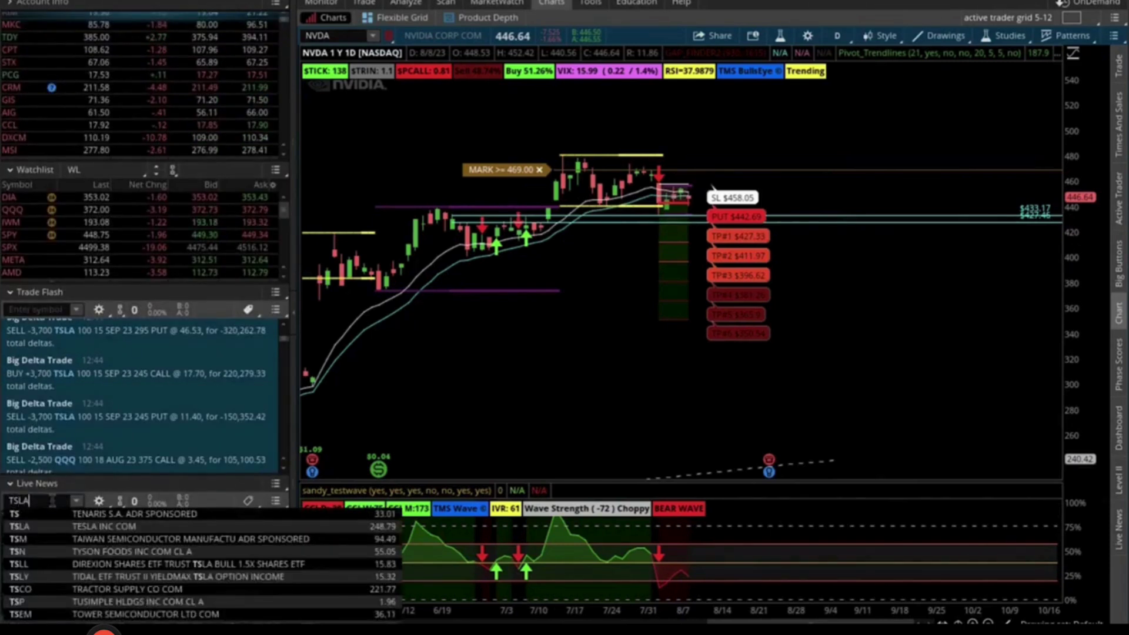
{"action": "key", "text": "Return"}
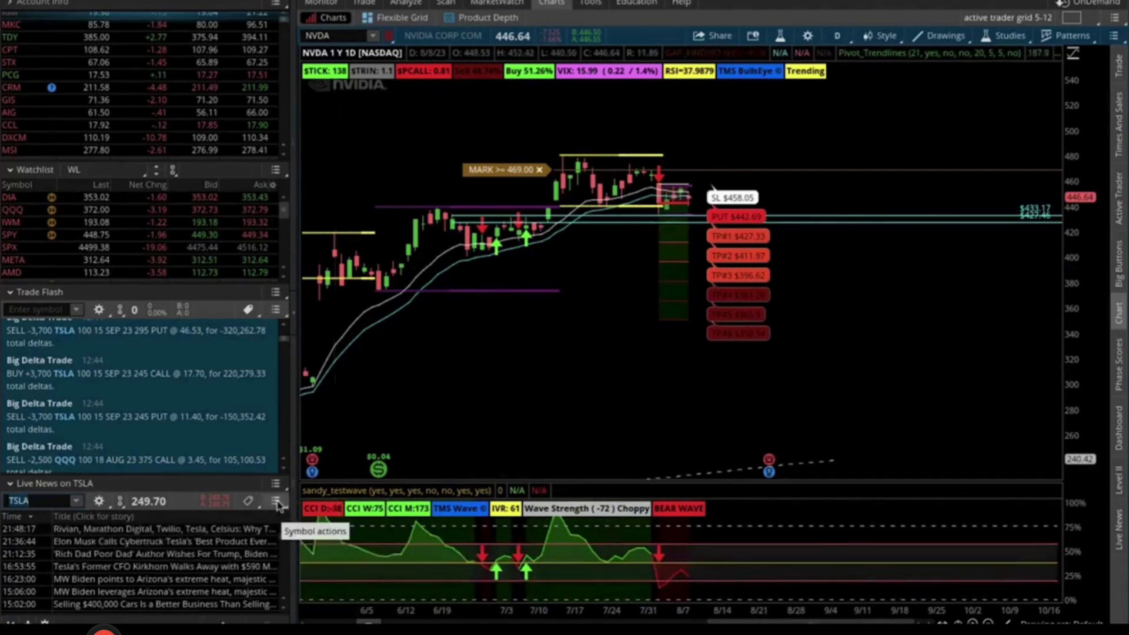
{"action": "left_click", "coordinate": [11, 622]}
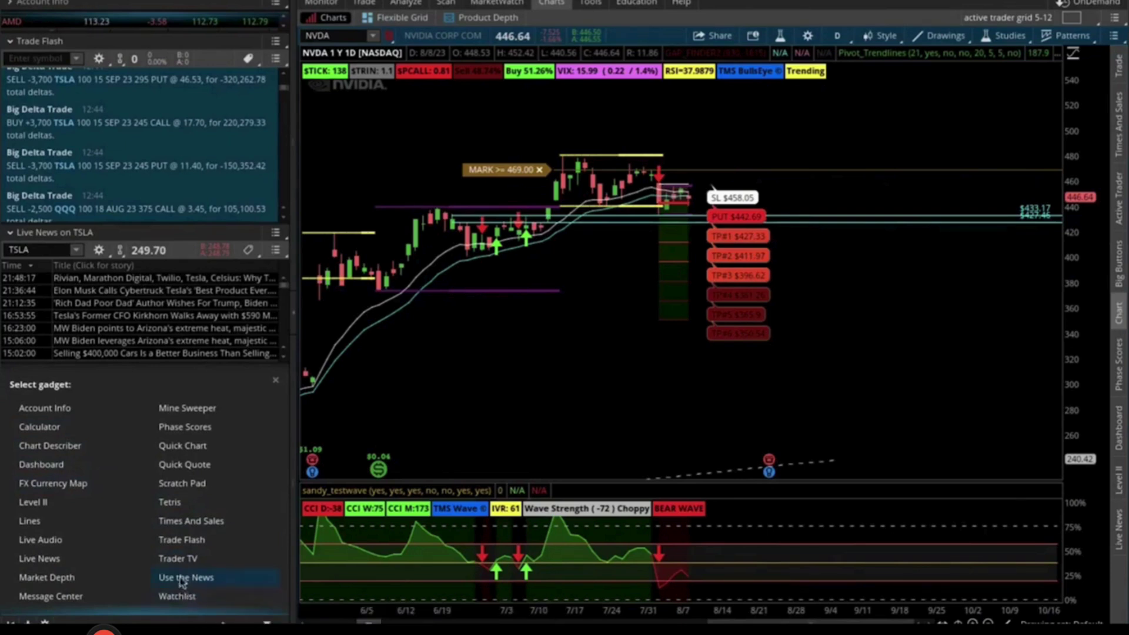
Step: Add a Scratch Pad gadget and collapse the Trade Flash and Live News on TSLA panels
{"action": "left_click", "coordinate": [182, 483]}
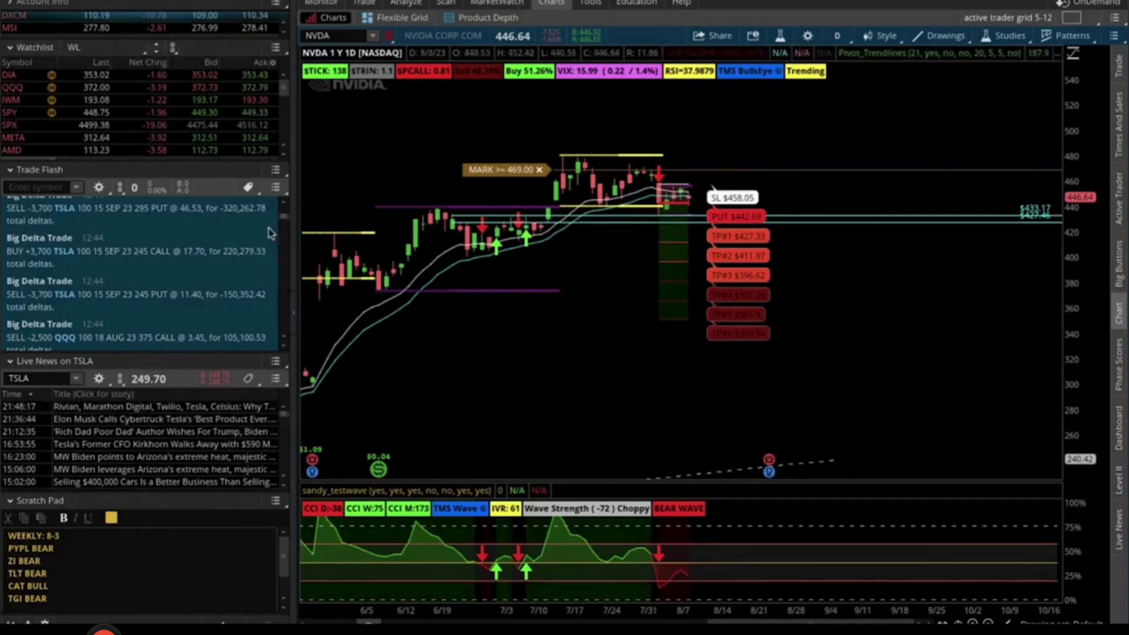
{"action": "left_click", "coordinate": [9, 170]}
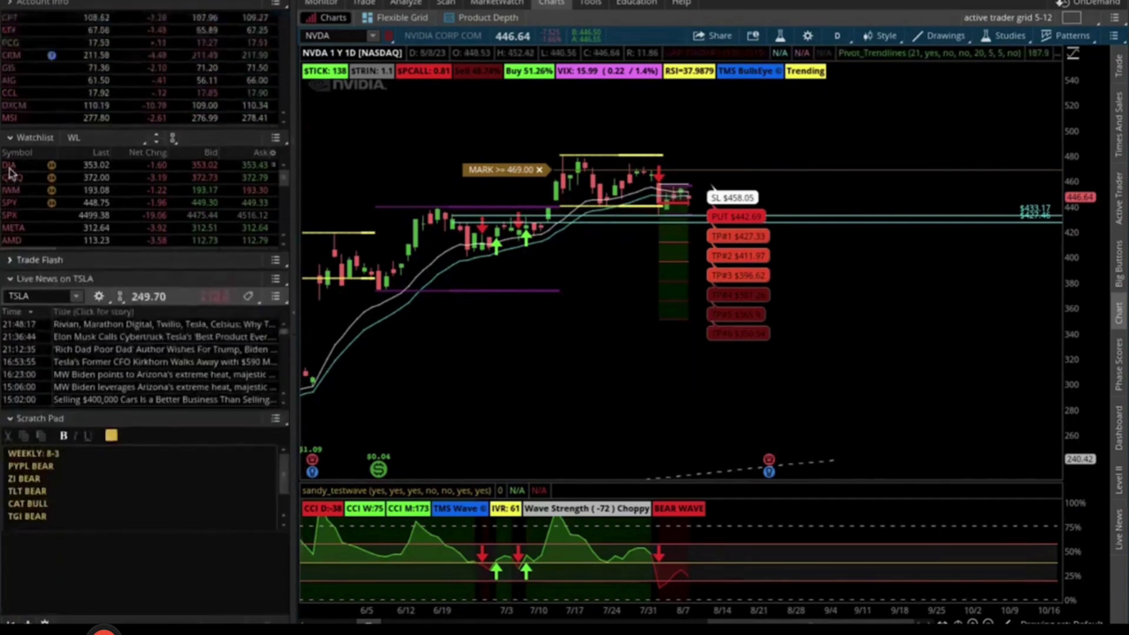
{"action": "left_click", "coordinate": [10, 347]}
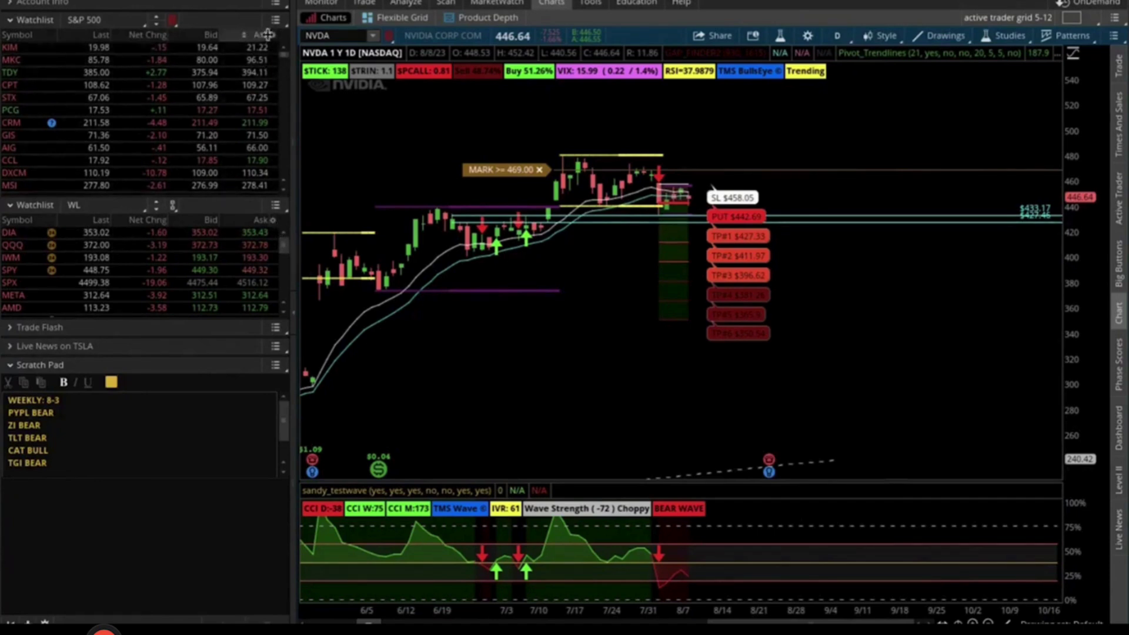
Step: Open the Customize columns dialog for the S&P 500 watchlist
{"action": "left_click", "coordinate": [274, 37]}
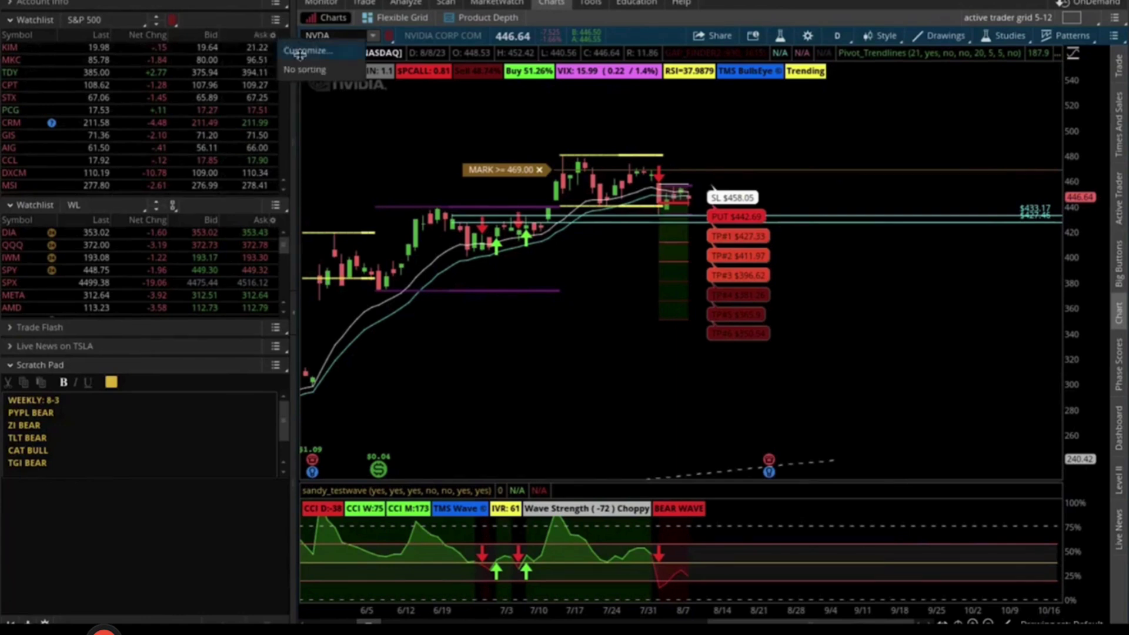
{"action": "left_click", "coordinate": [300, 53]}
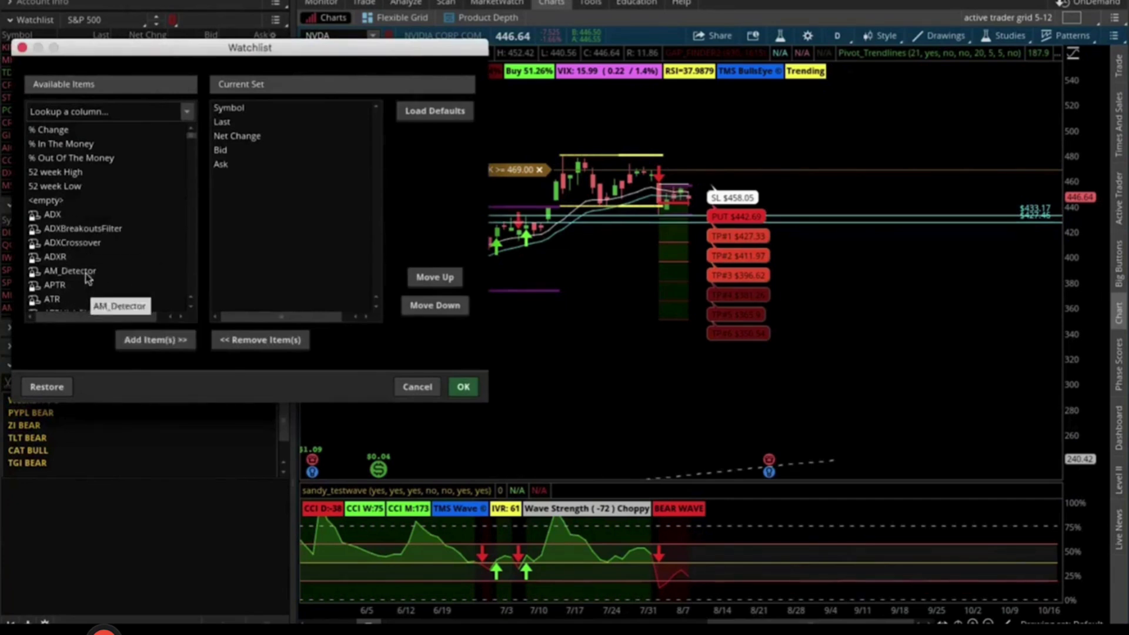
{"action": "scroll", "coordinate": [103, 300], "scroll_direction": "down", "scroll_amount": 4}
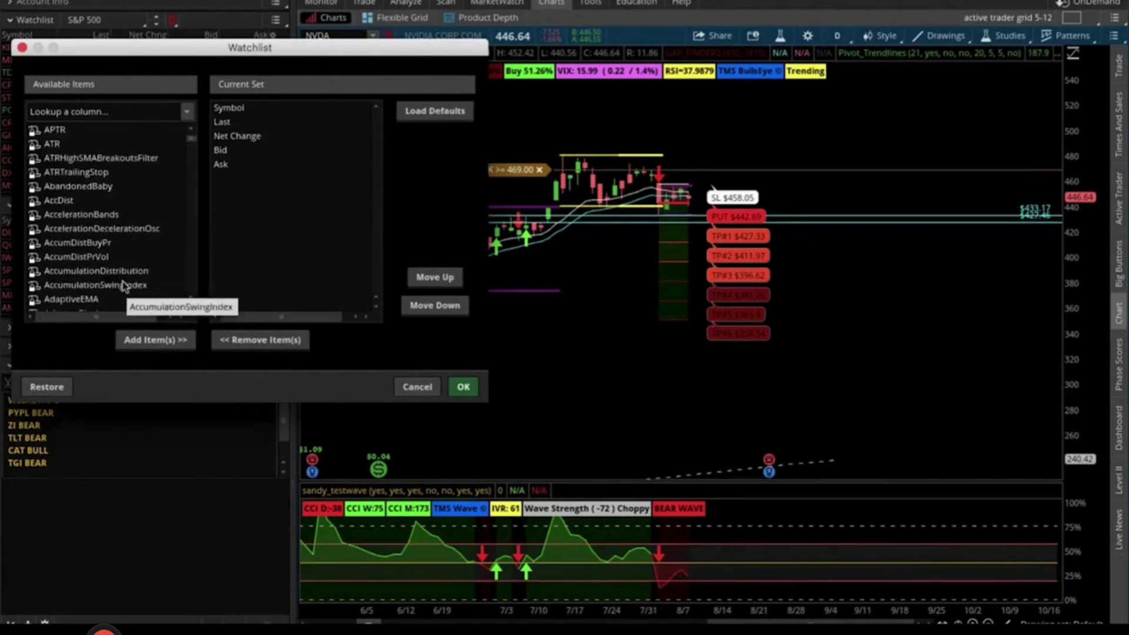
{"action": "scroll", "coordinate": [125, 286], "scroll_direction": "down", "scroll_amount": 3}
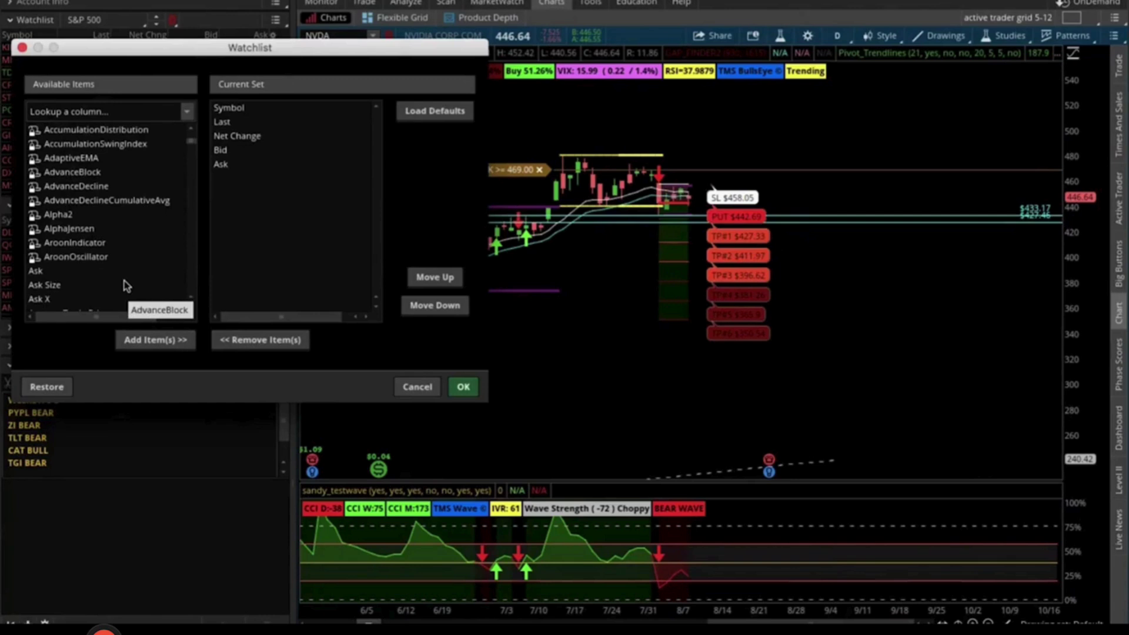
{"action": "scroll", "coordinate": [125, 286], "scroll_direction": "up", "scroll_amount": 3}
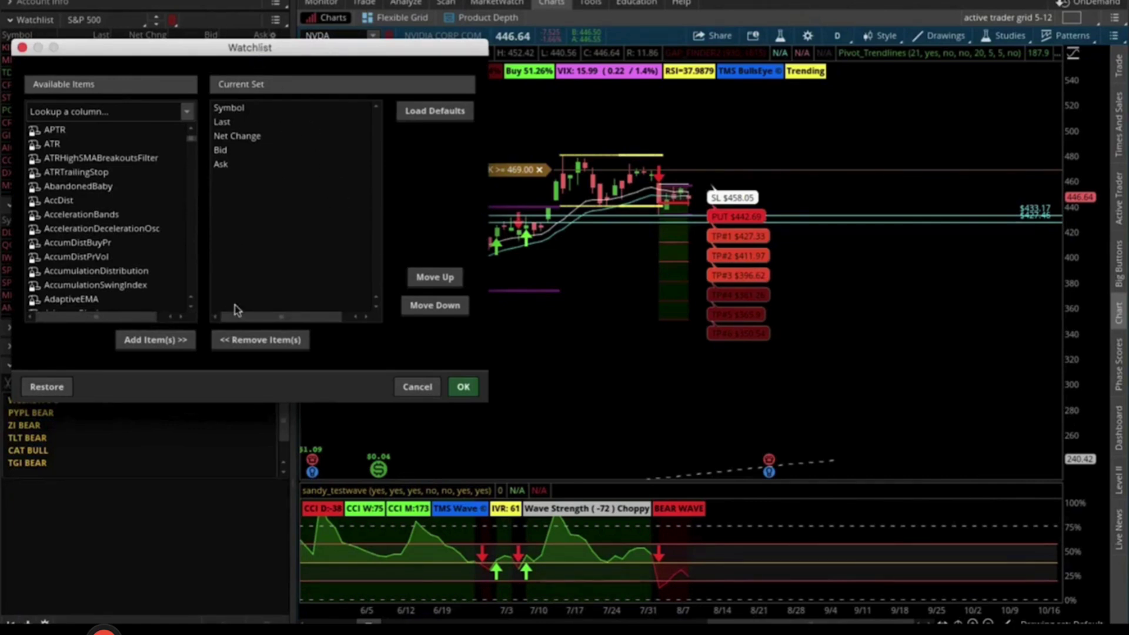
Step: Remove the Ask, Bid and Net Change columns from the watchlist
{"action": "left_click", "coordinate": [229, 165]}
{"action": "left_click", "coordinate": [276, 341]}
{"action": "left_click", "coordinate": [230, 151]}
{"action": "left_click", "coordinate": [271, 340]}
{"action": "left_click", "coordinate": [243, 138]}
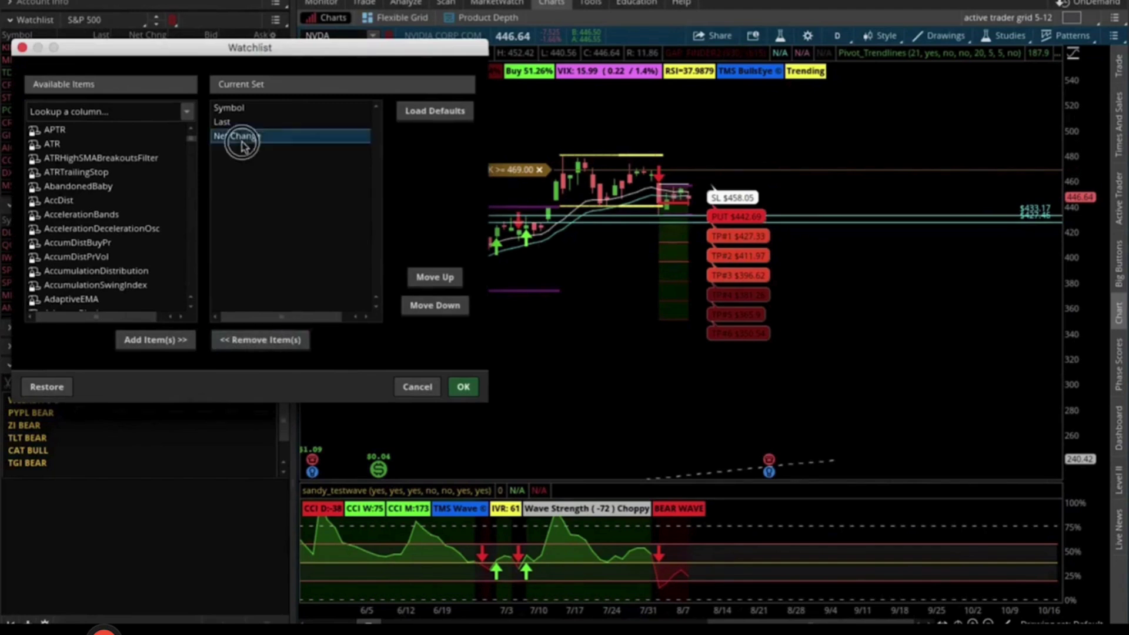
{"action": "left_click", "coordinate": [272, 340]}
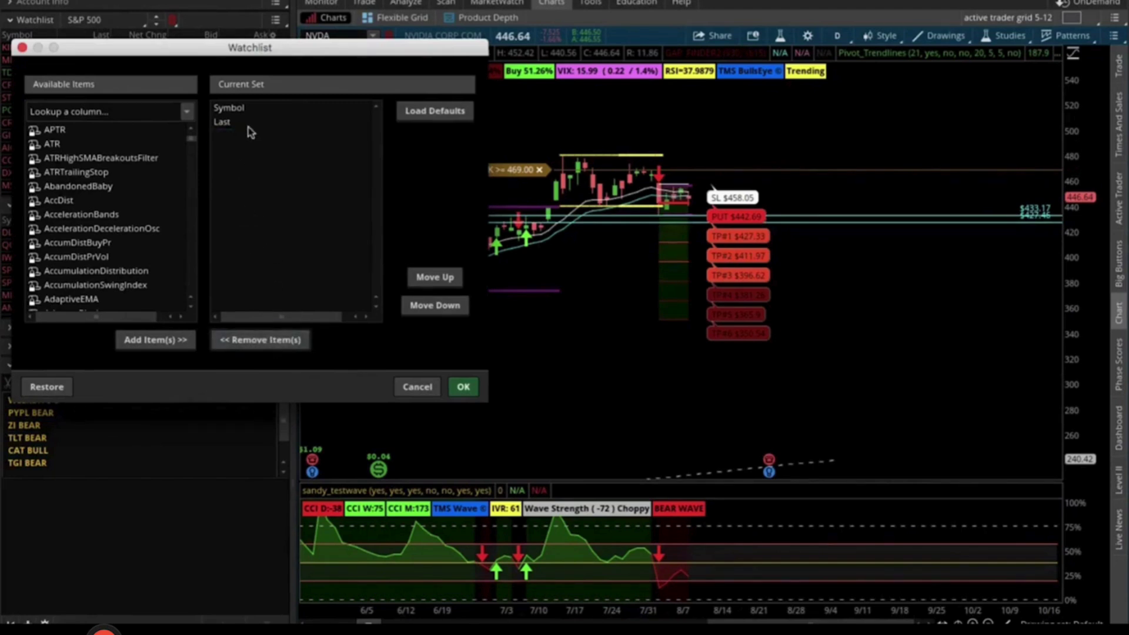
Step: Search for 'volume' and add the Volume column
{"action": "left_click", "coordinate": [147, 113]}
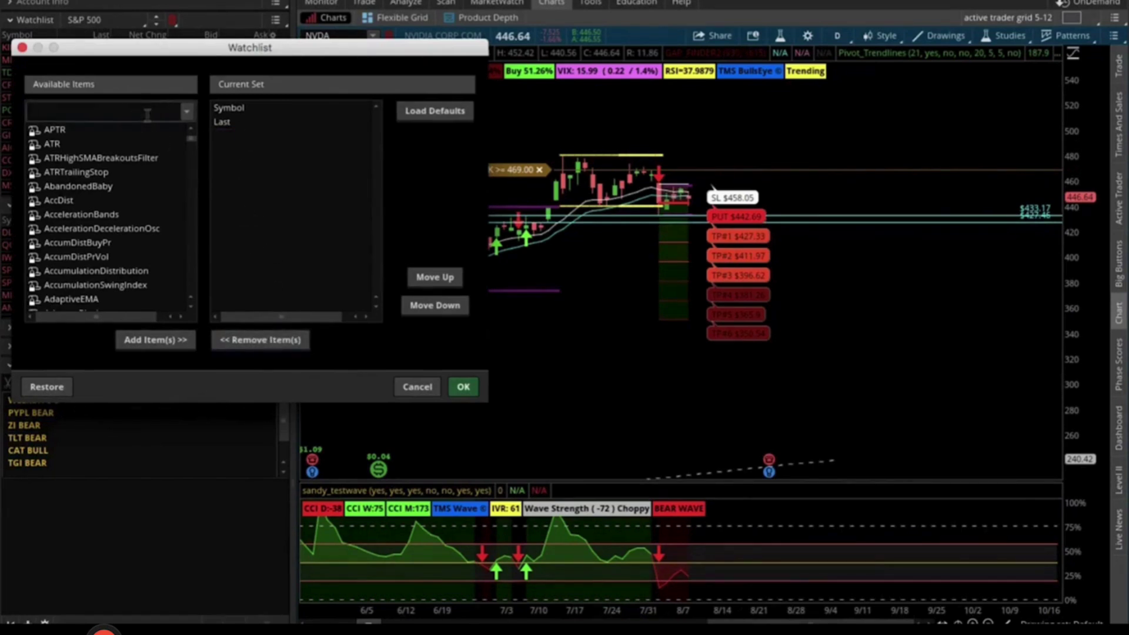
{"action": "type", "text": "volume"}
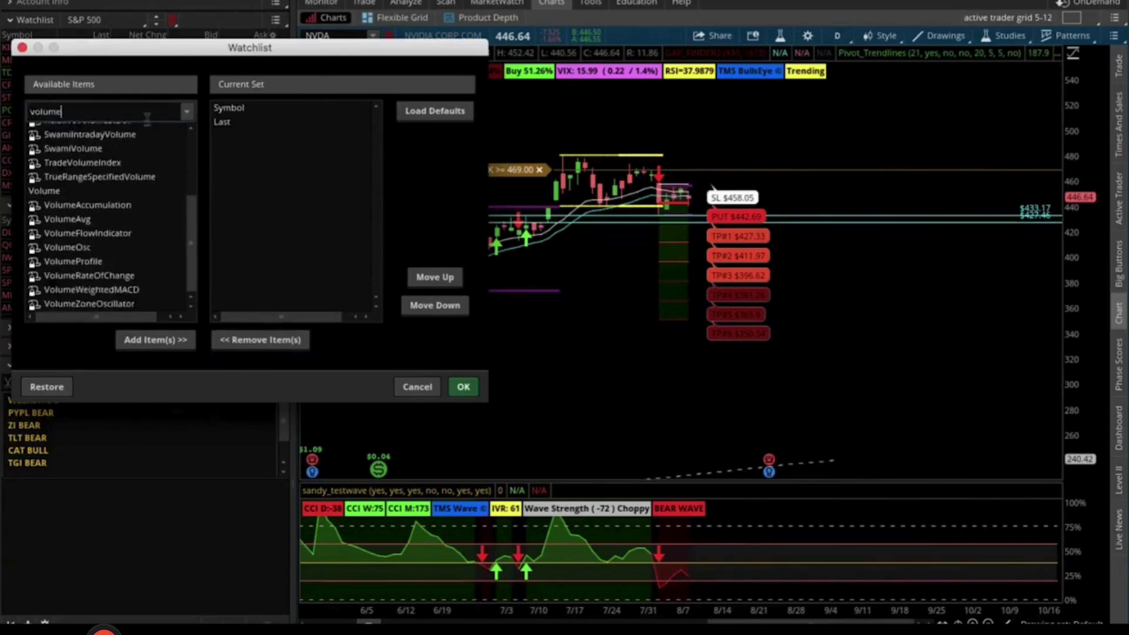
{"action": "left_click", "coordinate": [47, 191]}
{"action": "left_click", "coordinate": [167, 343]}
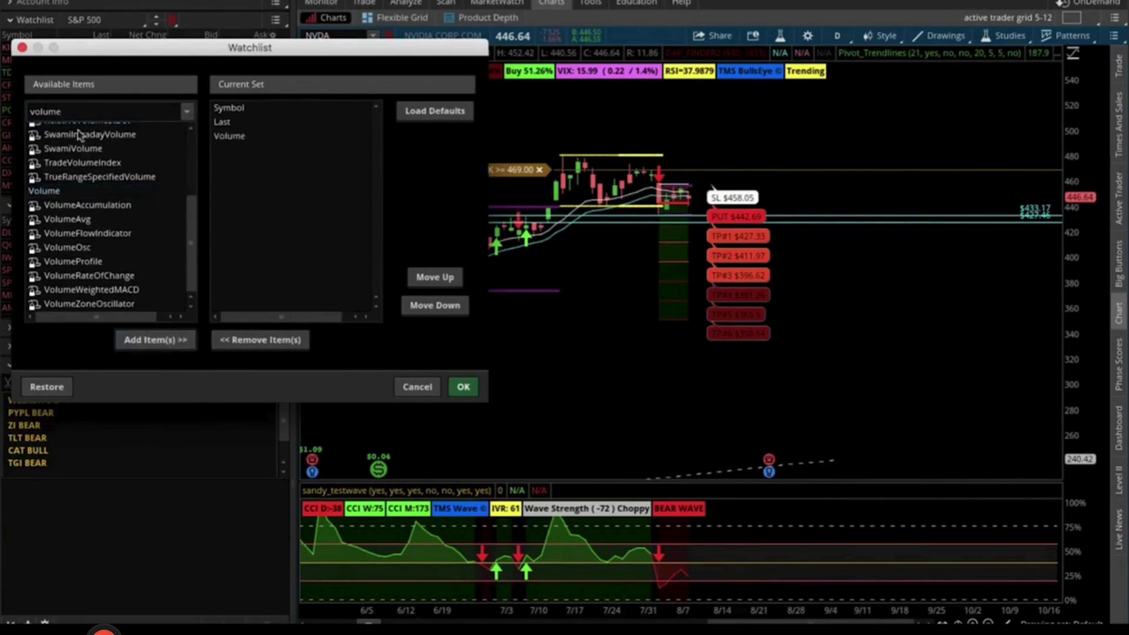
Step: Search for 'pre' and add the TMS Premarket 1 column
{"action": "left_click", "coordinate": [64, 112]}
{"action": "left_click_drag", "start_coordinate": [65, 112], "coordinate": [27, 116]}
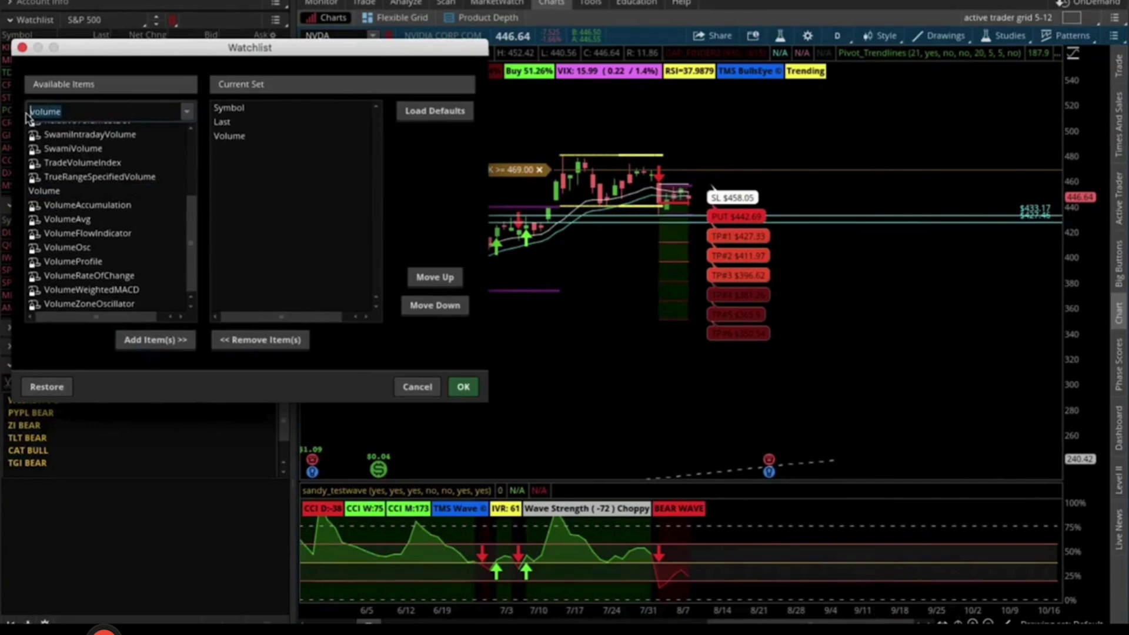
{"action": "key", "text": "BackSpace"}
{"action": "type", "text": "pre"}
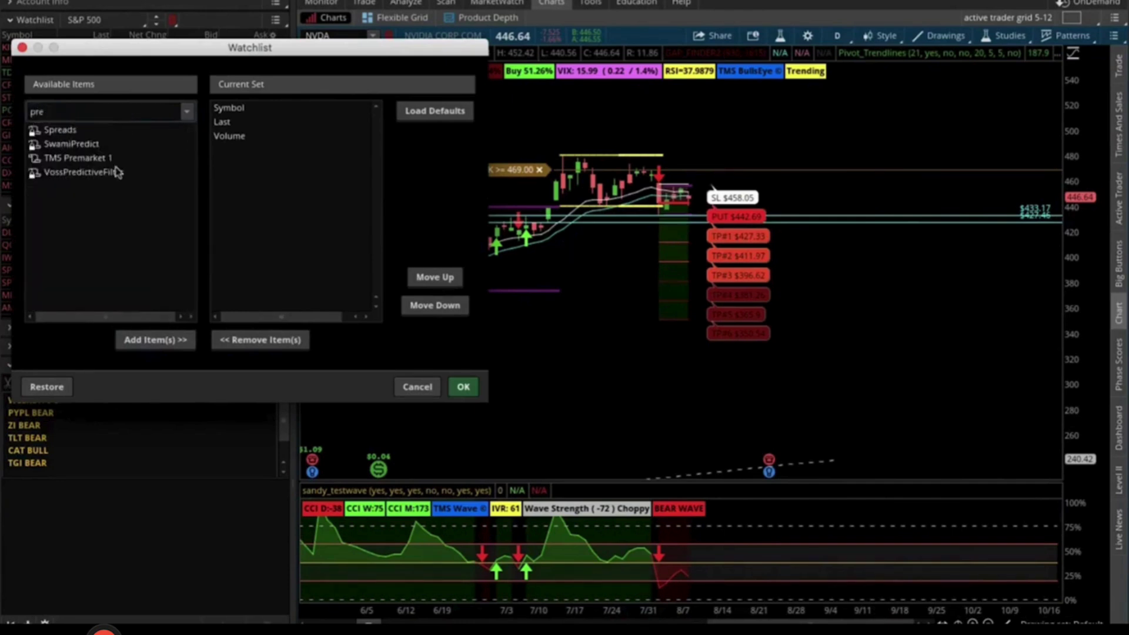
{"action": "left_click", "coordinate": [99, 162]}
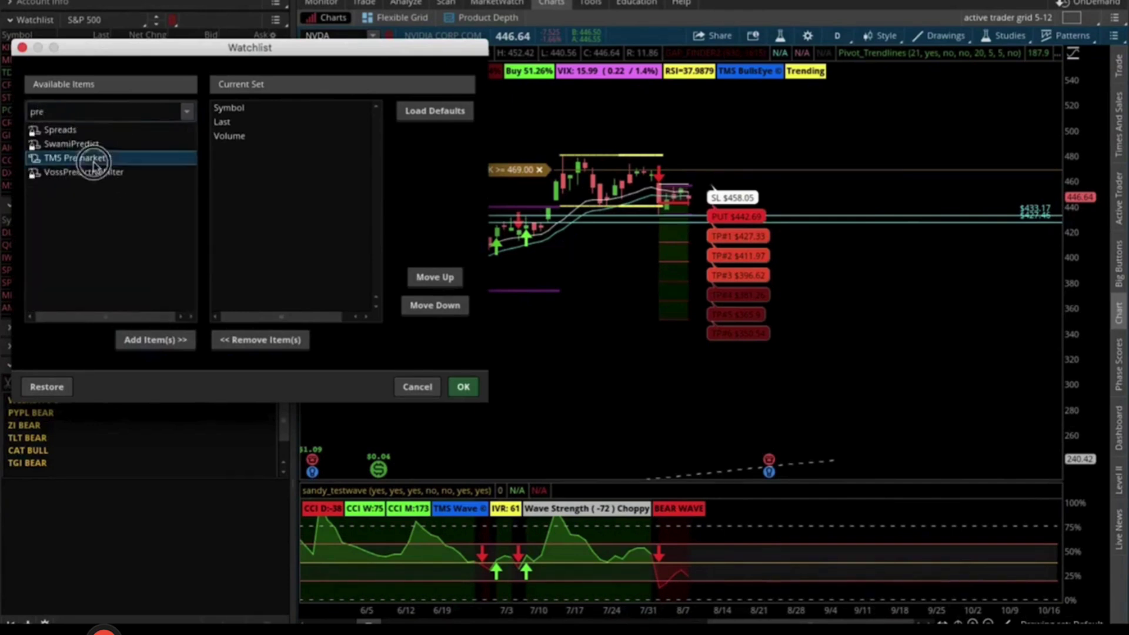
{"action": "left_click", "coordinate": [172, 344]}
Step: Search for 'bul' and add TMS_BullsEye_WL to the current set
{"action": "left_click", "coordinate": [60, 114]}
{"action": "key", "text": "BackSpace"}
{"action": "key", "text": "BackSpace"}
{"action": "key", "text": "BackSpace"}
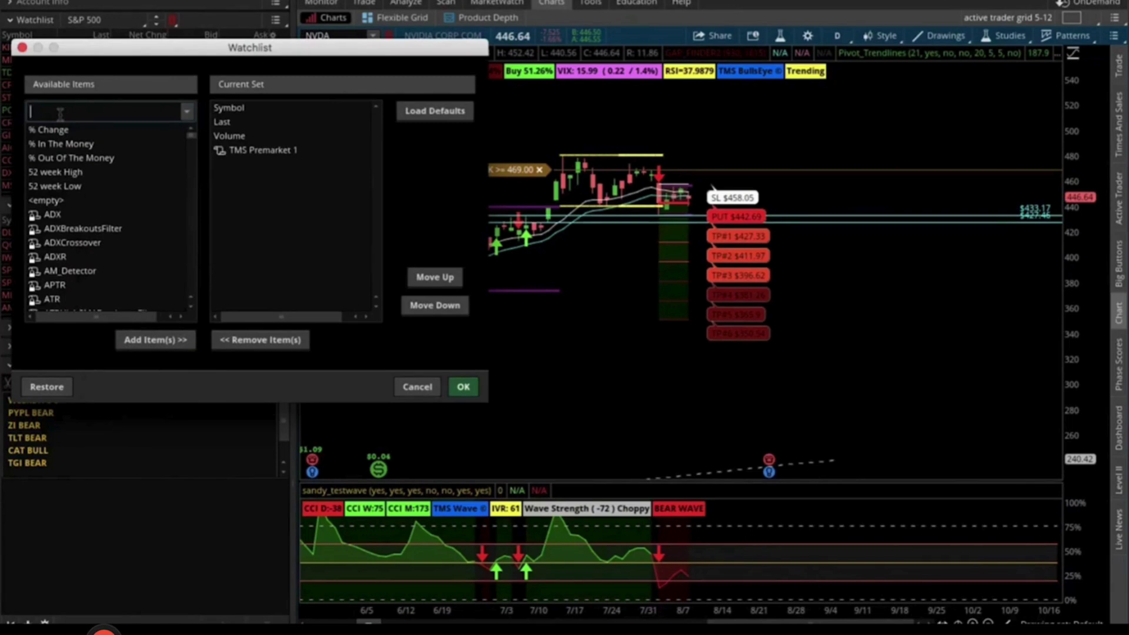
{"action": "type", "text": "dy"}
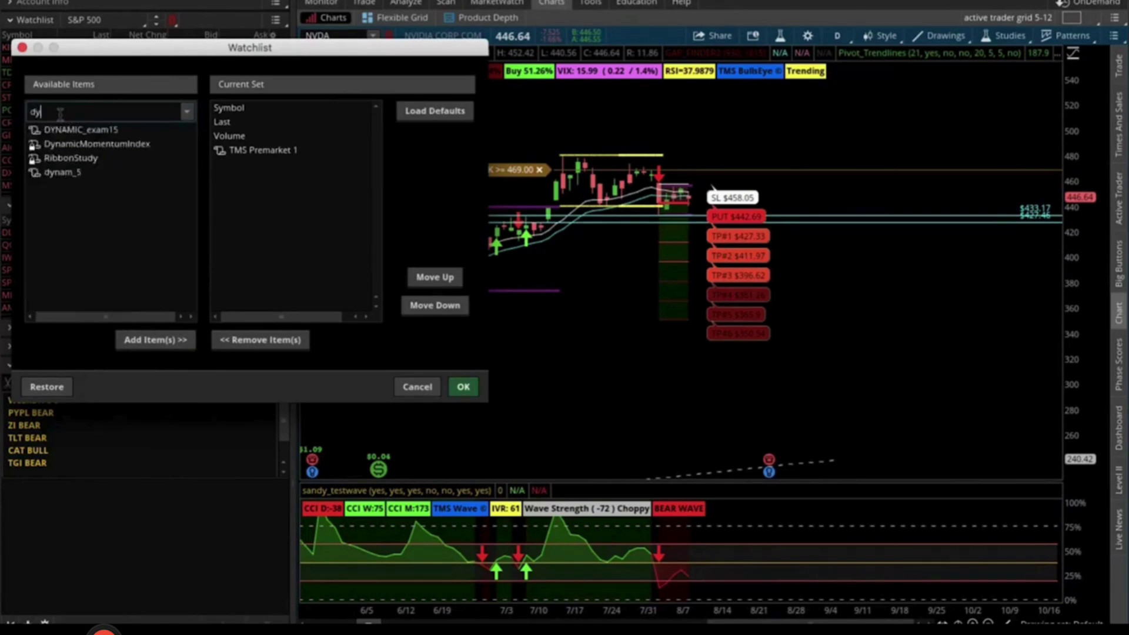
{"action": "key", "text": "BackSpace"}
{"action": "key", "text": "BackSpace"}
{"action": "type", "text": "bull"}
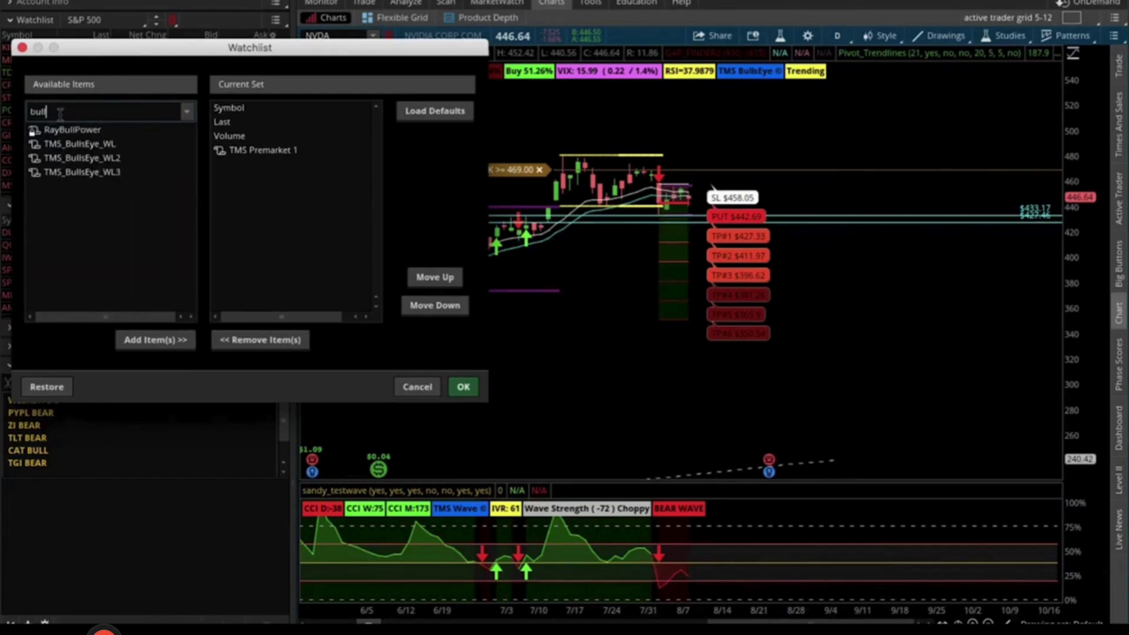
{"action": "left_click", "coordinate": [114, 148]}
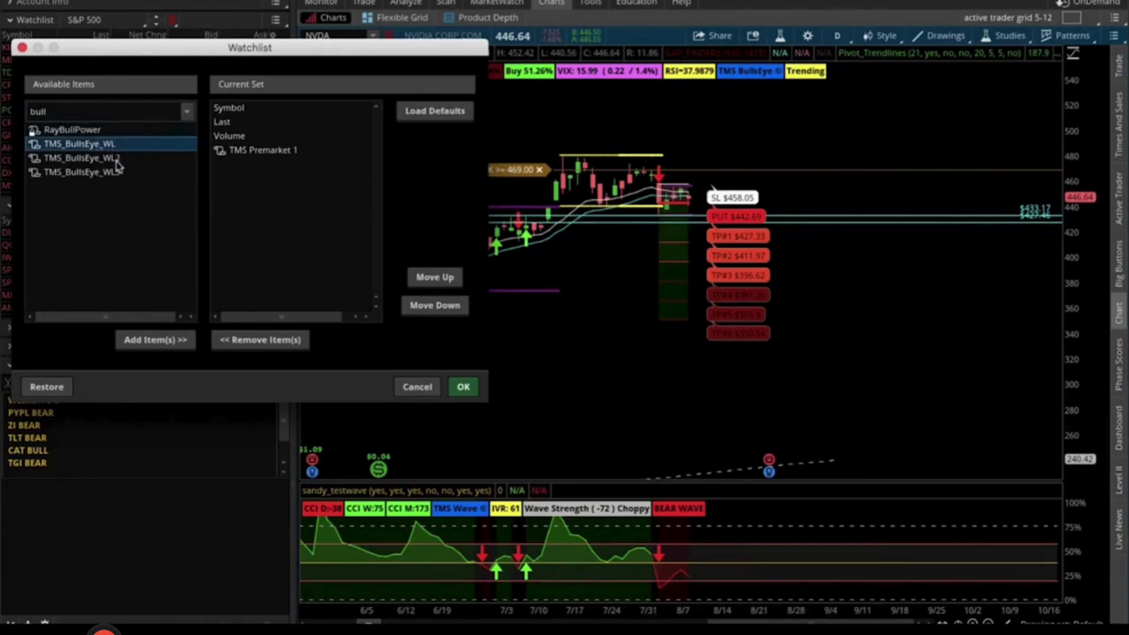
{"action": "left_click", "coordinate": [118, 159]}
{"action": "left_click", "coordinate": [116, 146]}
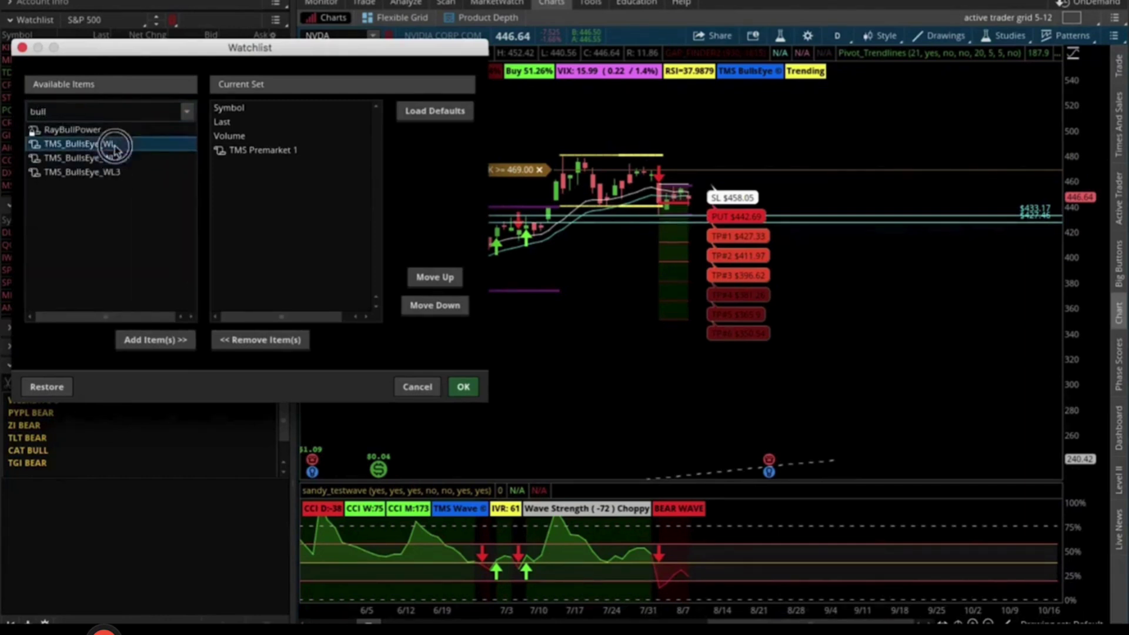
{"action": "left_click", "coordinate": [152, 346]}
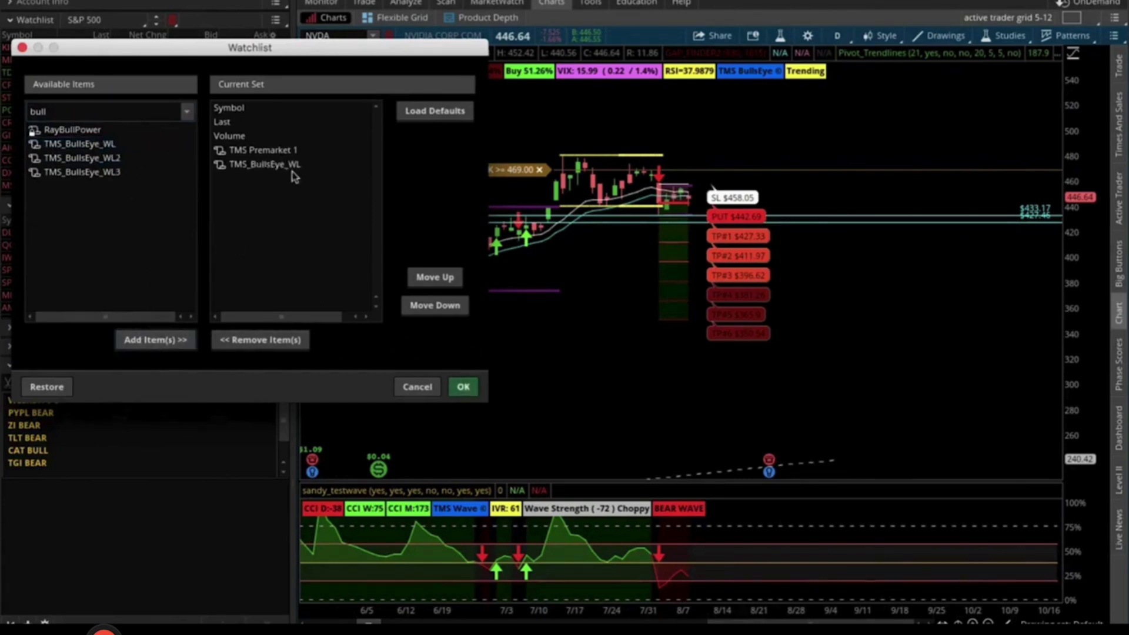
Step: Apply the column changes and enlarge the watchlist panel to show more rows
{"action": "left_click", "coordinate": [463, 386]}
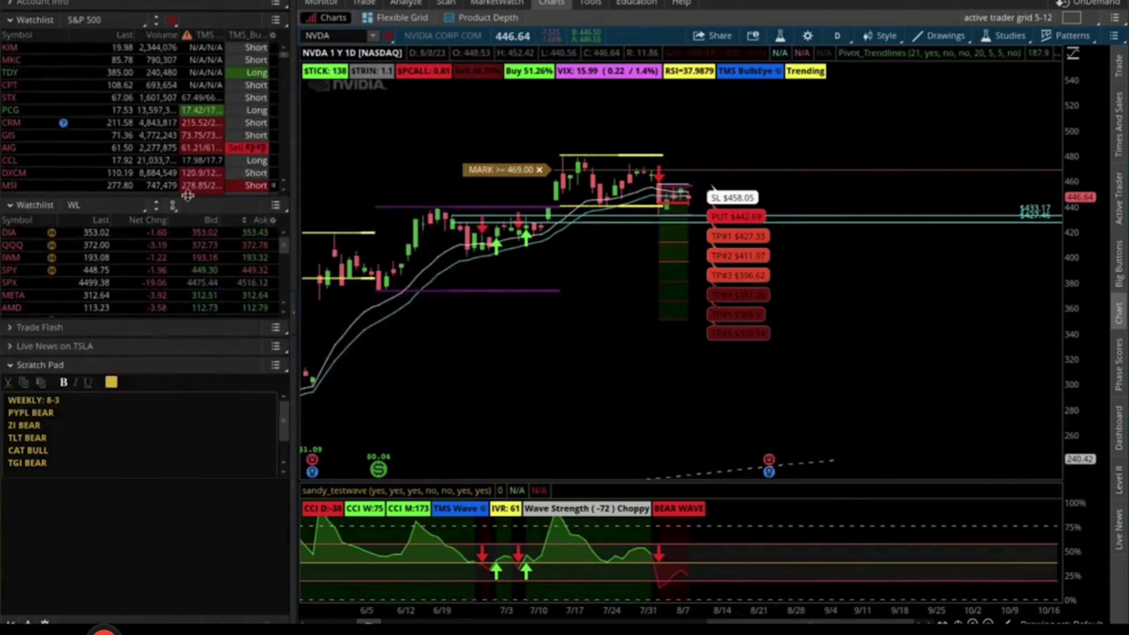
{"action": "left_click_drag", "start_coordinate": [187, 195], "coordinate": [227, 441]}
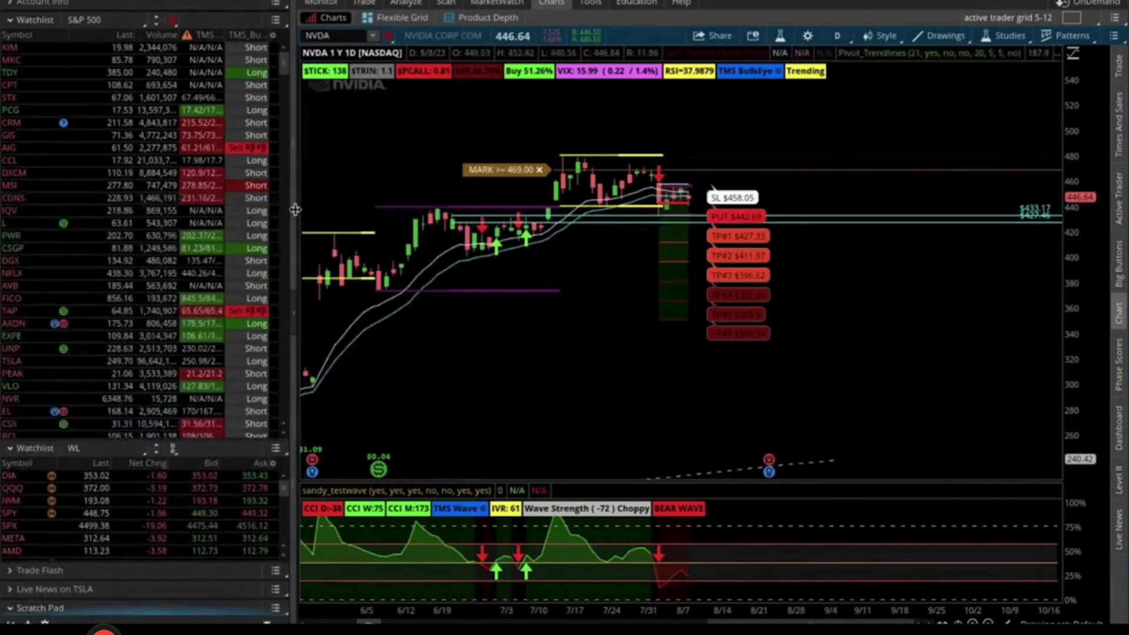
{"action": "left_click_drag", "start_coordinate": [295, 209], "coordinate": [455, 226]}
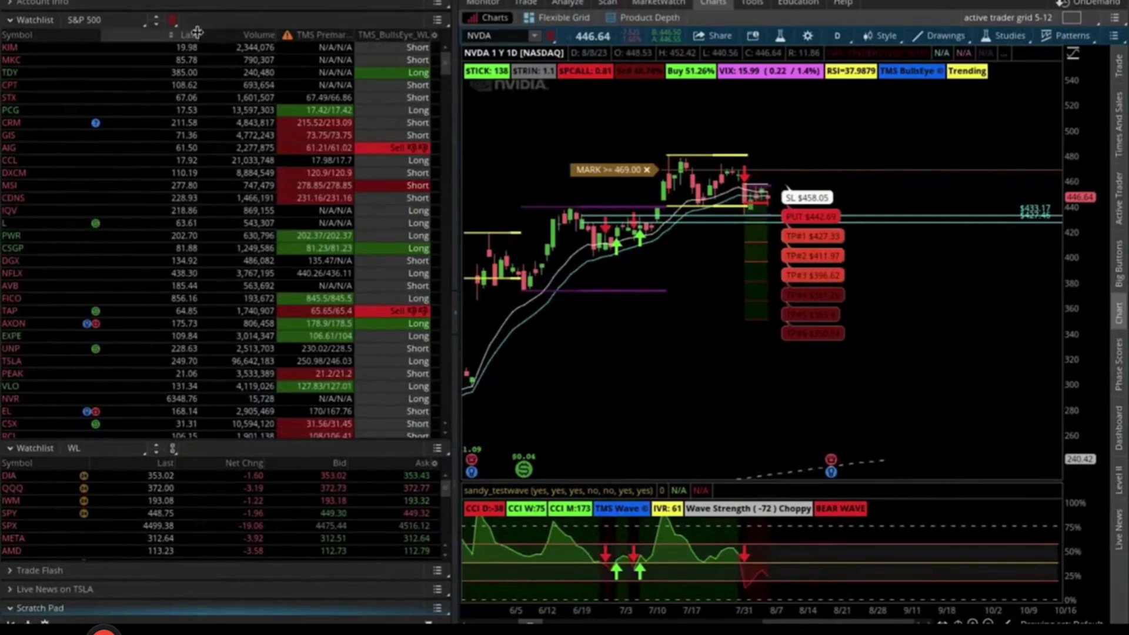
Step: Narrow the Last, Volume and TMS Premarket columns and give the chart more room
{"action": "left_click_drag", "start_coordinate": [197, 32], "coordinate": [160, 40]}
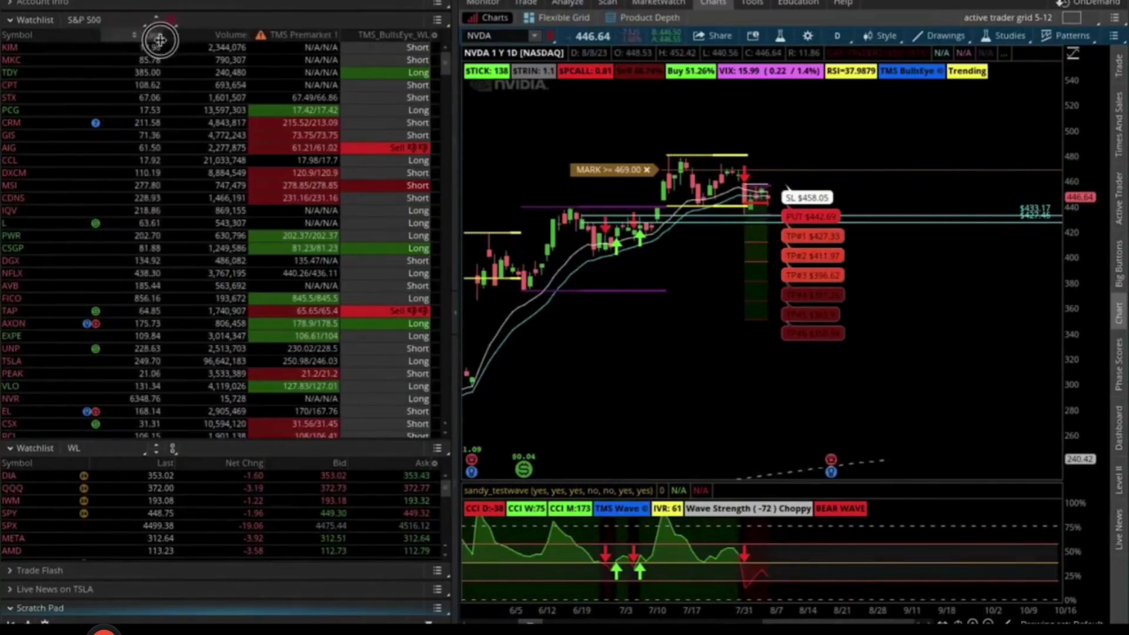
{"action": "left_click_drag", "start_coordinate": [249, 35], "coordinate": [223, 37]}
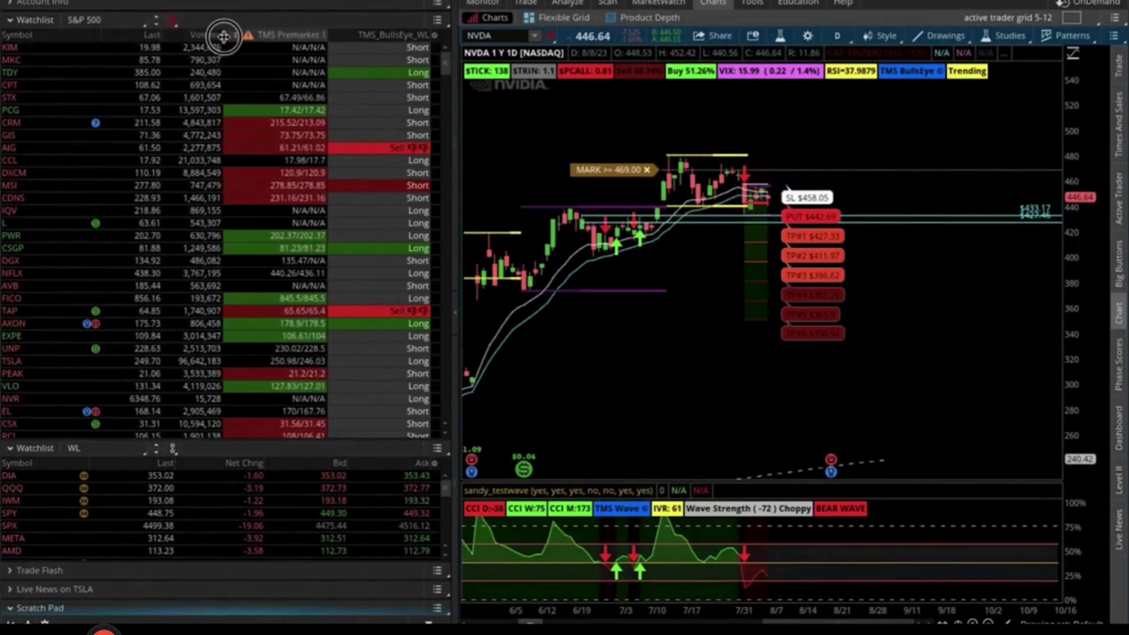
{"action": "left_click_drag", "start_coordinate": [325, 39], "coordinate": [307, 32]}
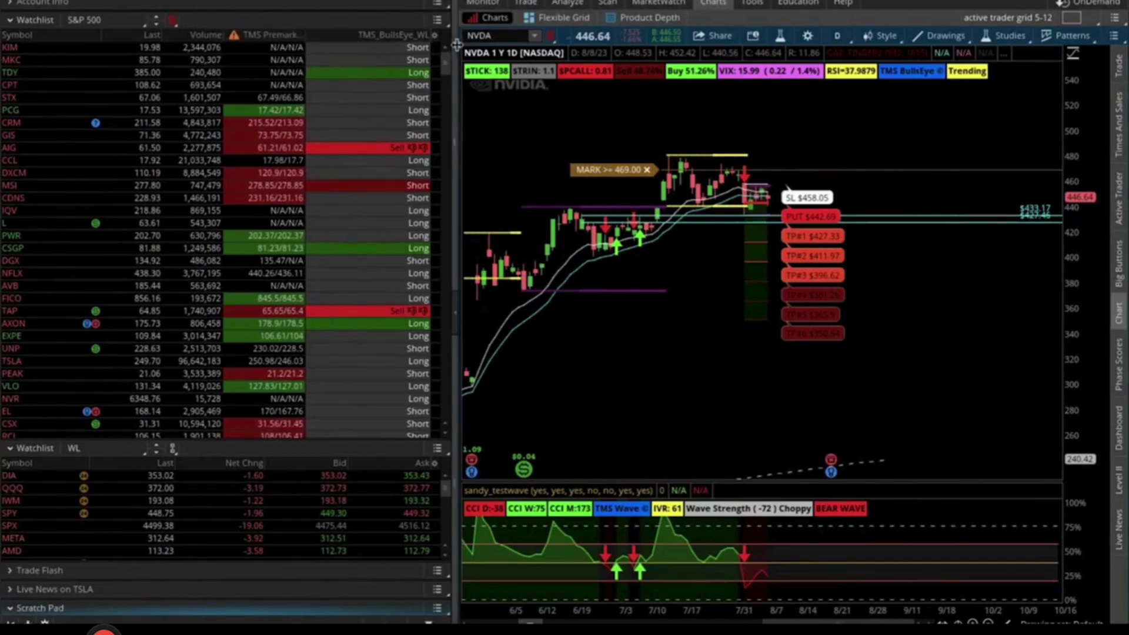
{"action": "left_click_drag", "start_coordinate": [454, 43], "coordinate": [291, 34]}
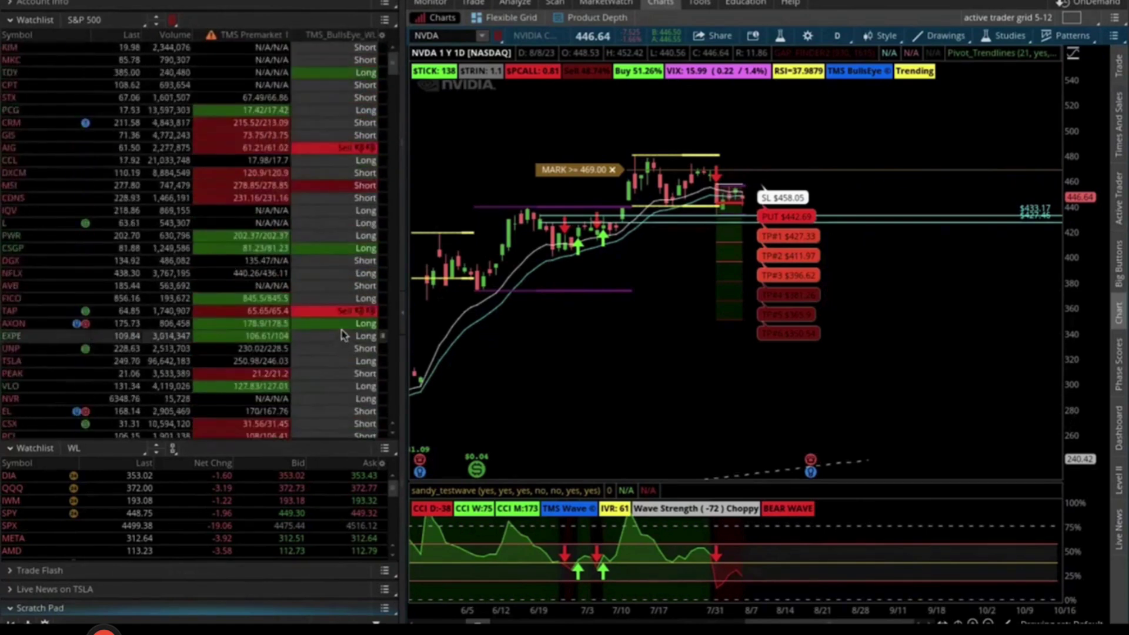
Step: Sort by TMS_BullsEye_WL, then by Volume descending so TSLA, AAPL and AMD lead
{"action": "left_click", "coordinate": [326, 35]}
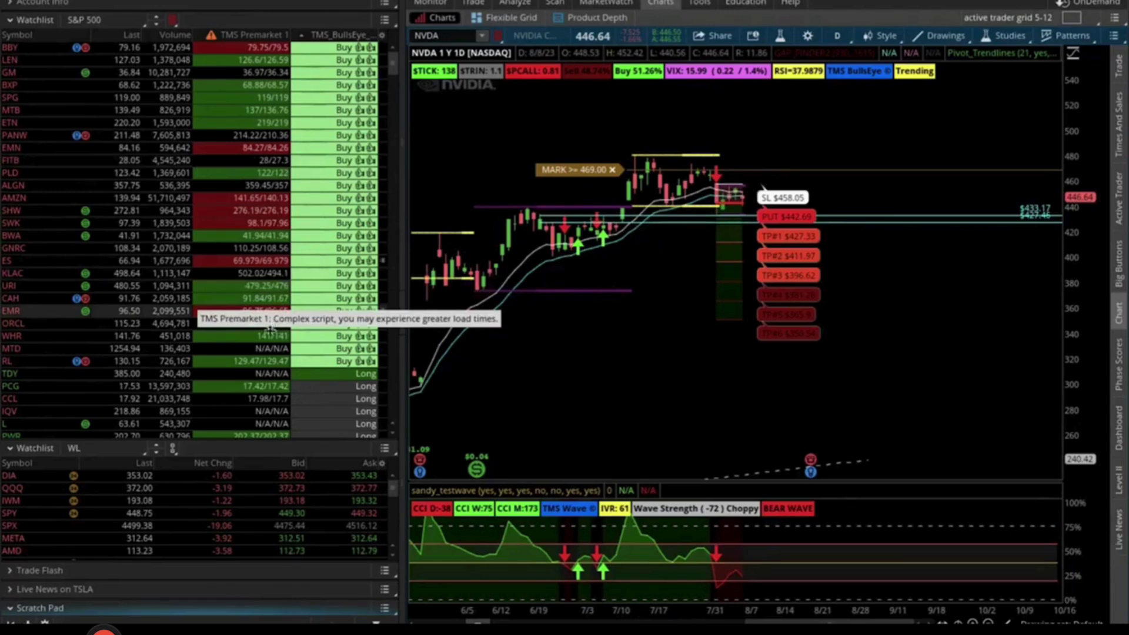
{"action": "left_click", "coordinate": [175, 37]}
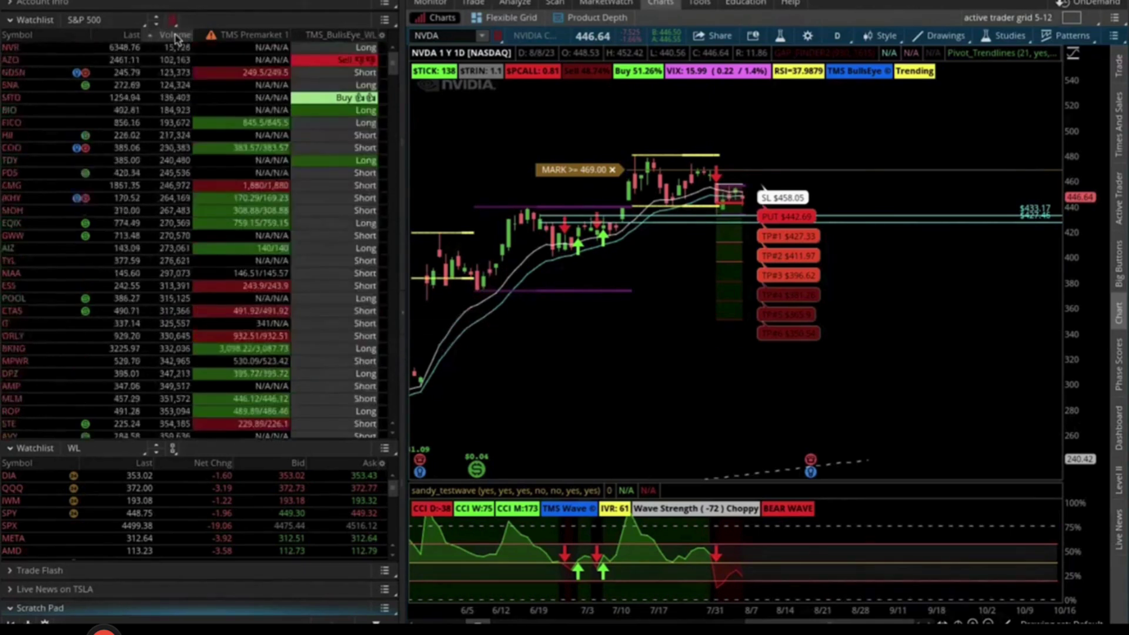
{"action": "left_click", "coordinate": [176, 36]}
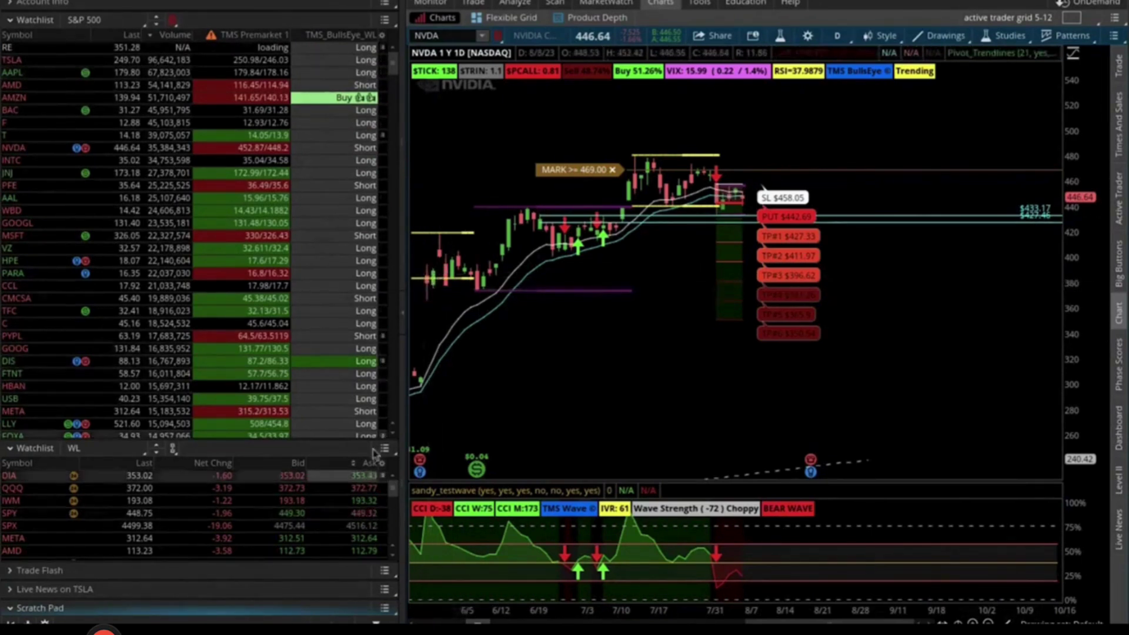
{"action": "left_click", "coordinate": [382, 36]}
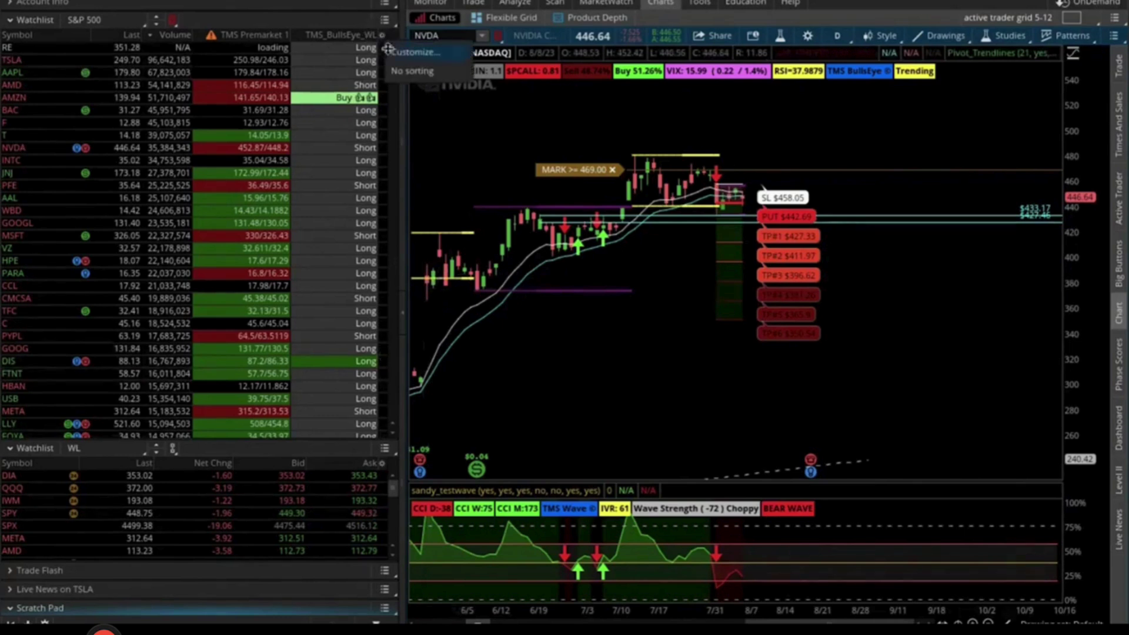
{"action": "left_click", "coordinate": [394, 59]}
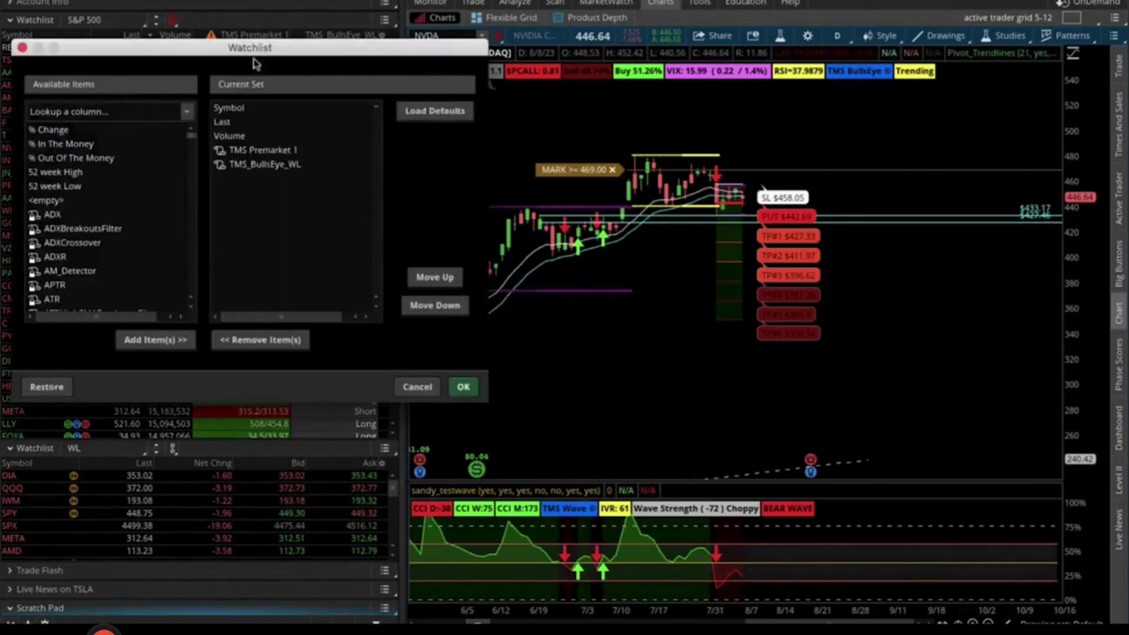
{"action": "left_click", "coordinate": [417, 387]}
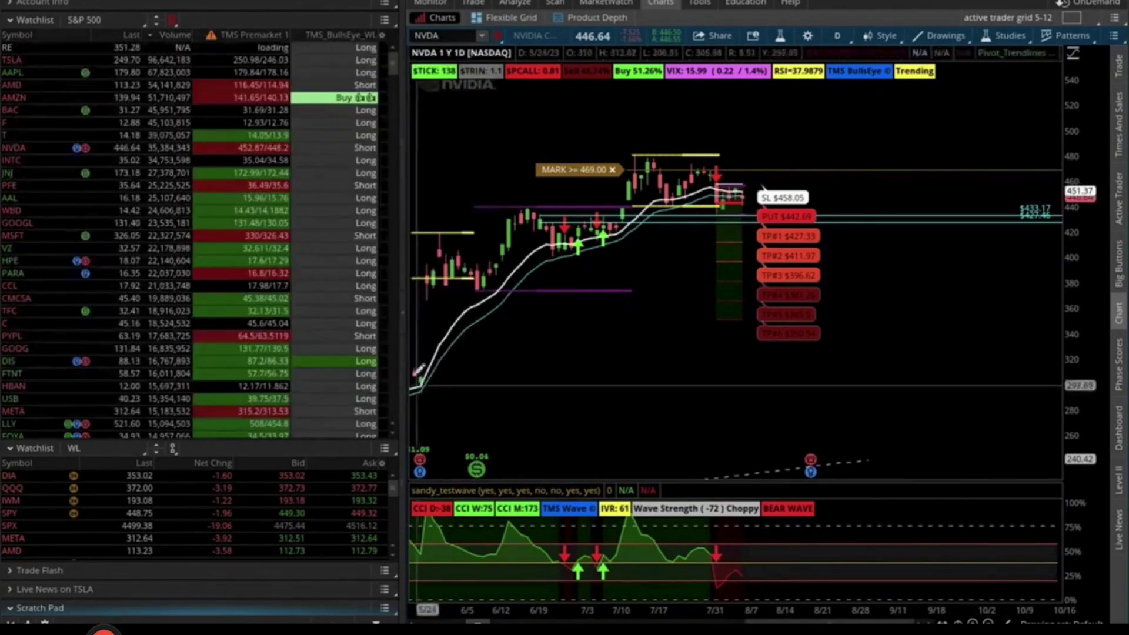
{"action": "left_click", "coordinate": [383, 36]}
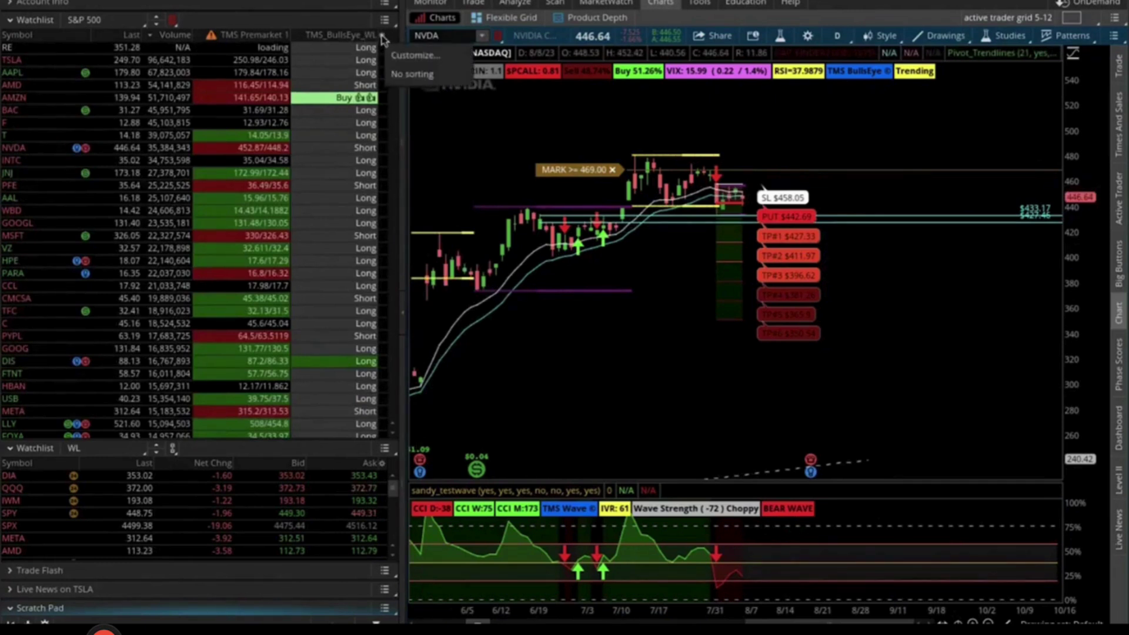
{"action": "left_click", "coordinate": [395, 57]}
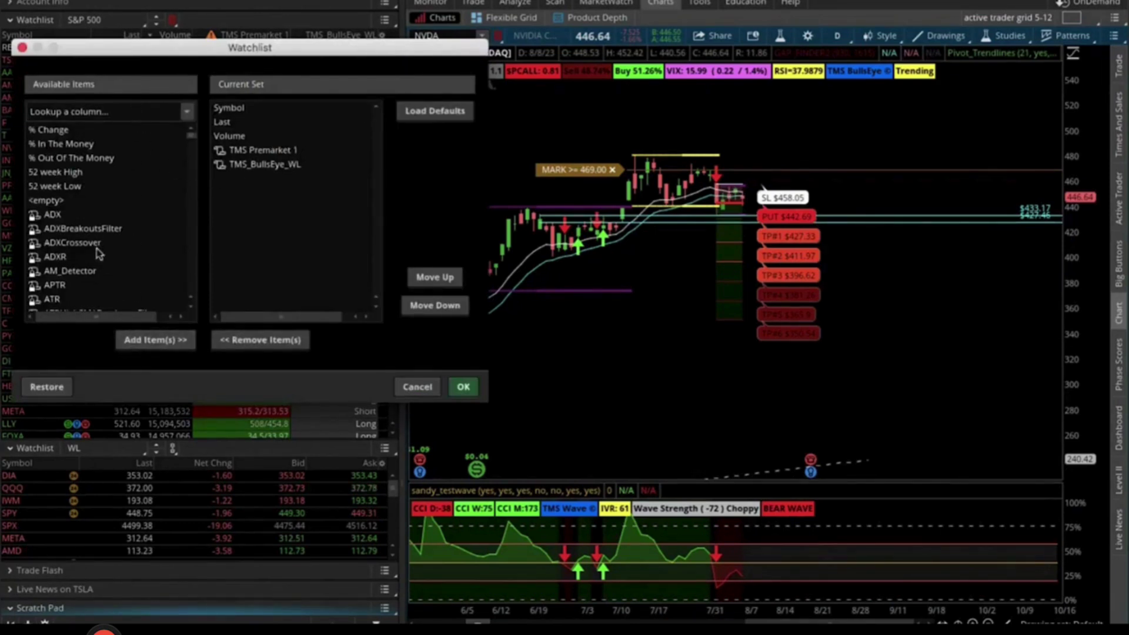
{"action": "scroll", "coordinate": [100, 263], "scroll_direction": "down", "scroll_amount": 5}
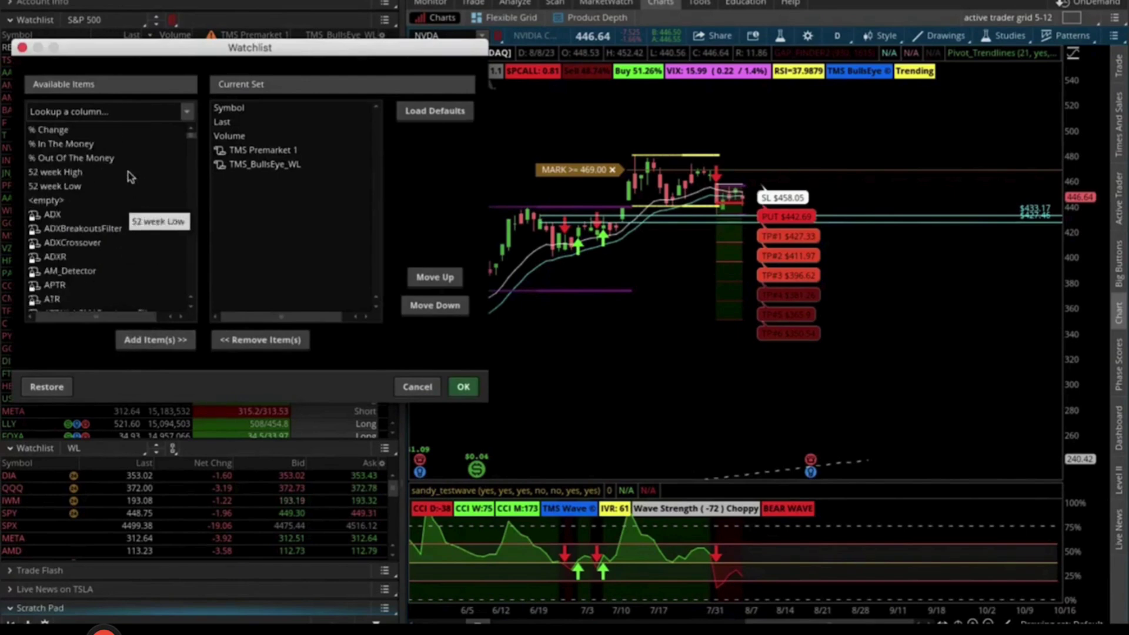
{"action": "left_click", "coordinate": [417, 386]}
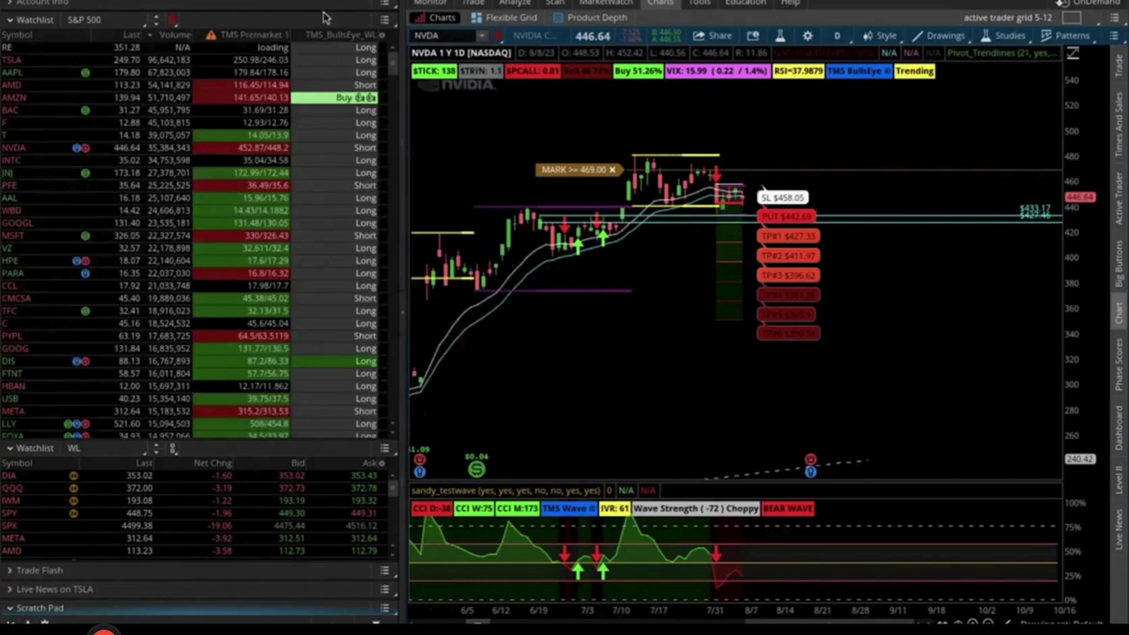
Step: Reopen the watchlist Customize dialog and list the Custom Quotes category of columns
{"action": "left_click", "coordinate": [382, 36]}
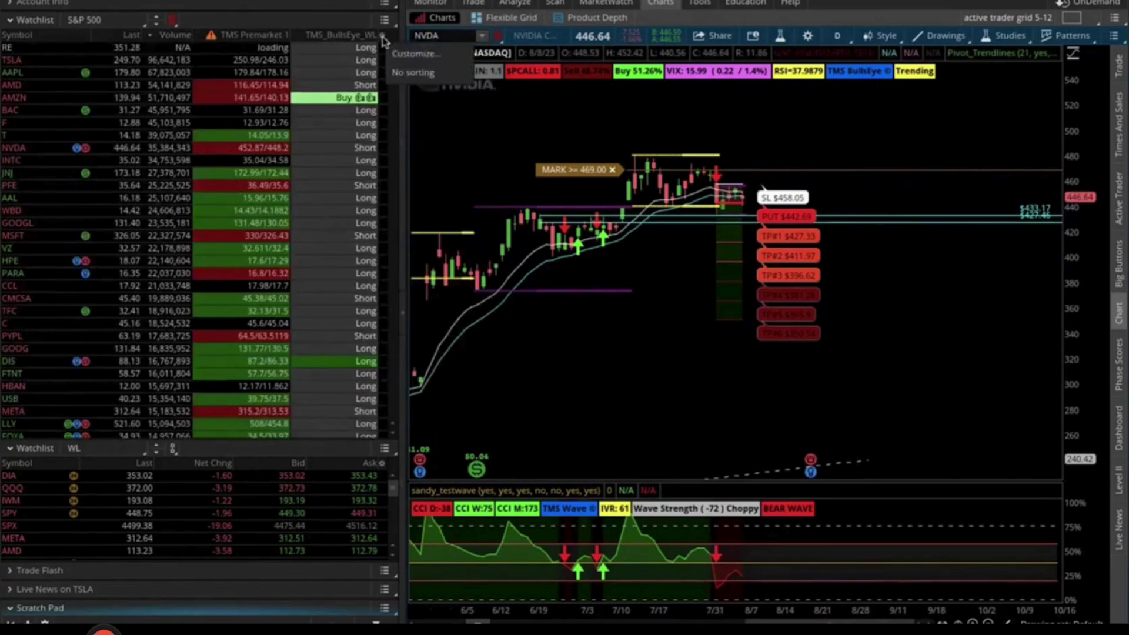
{"action": "left_click", "coordinate": [405, 61]}
{"action": "left_click", "coordinate": [187, 111]}
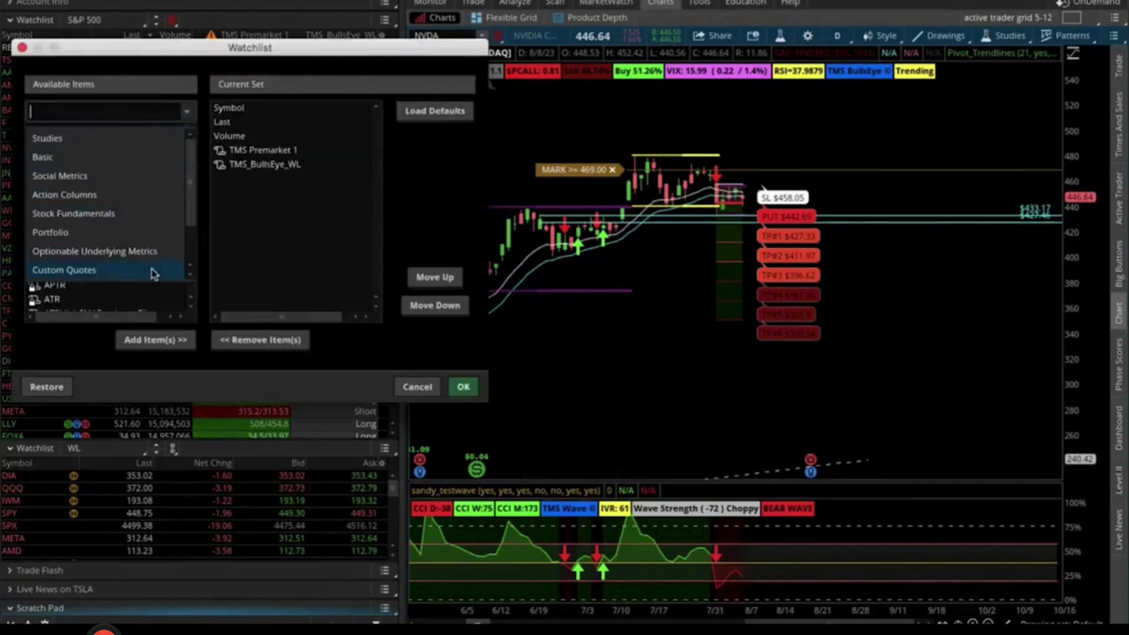
{"action": "left_click", "coordinate": [112, 274]}
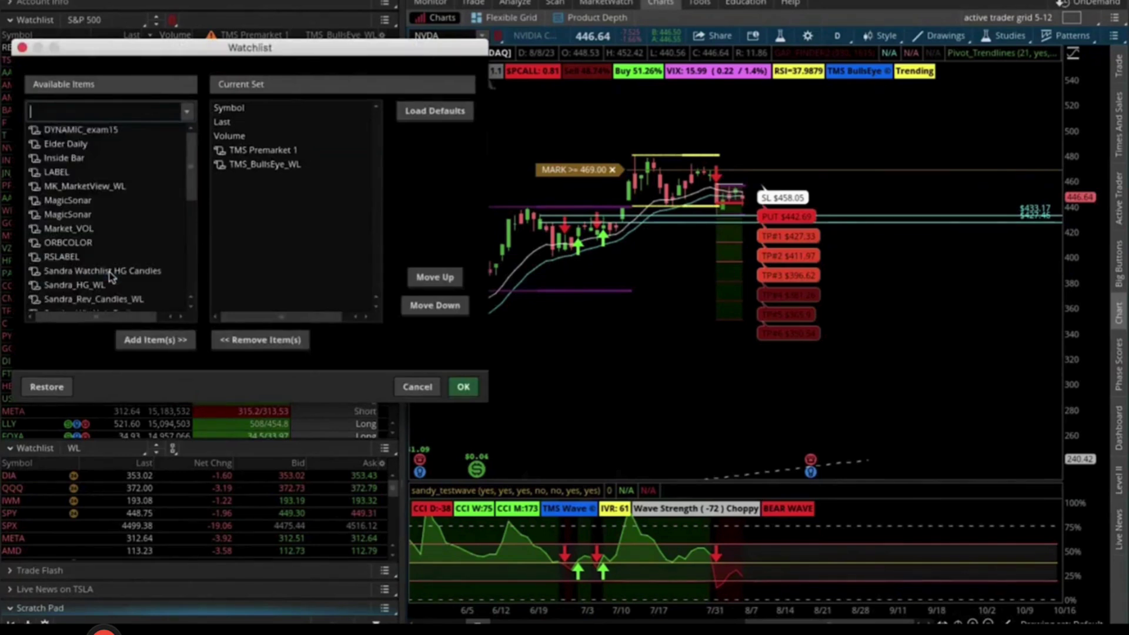